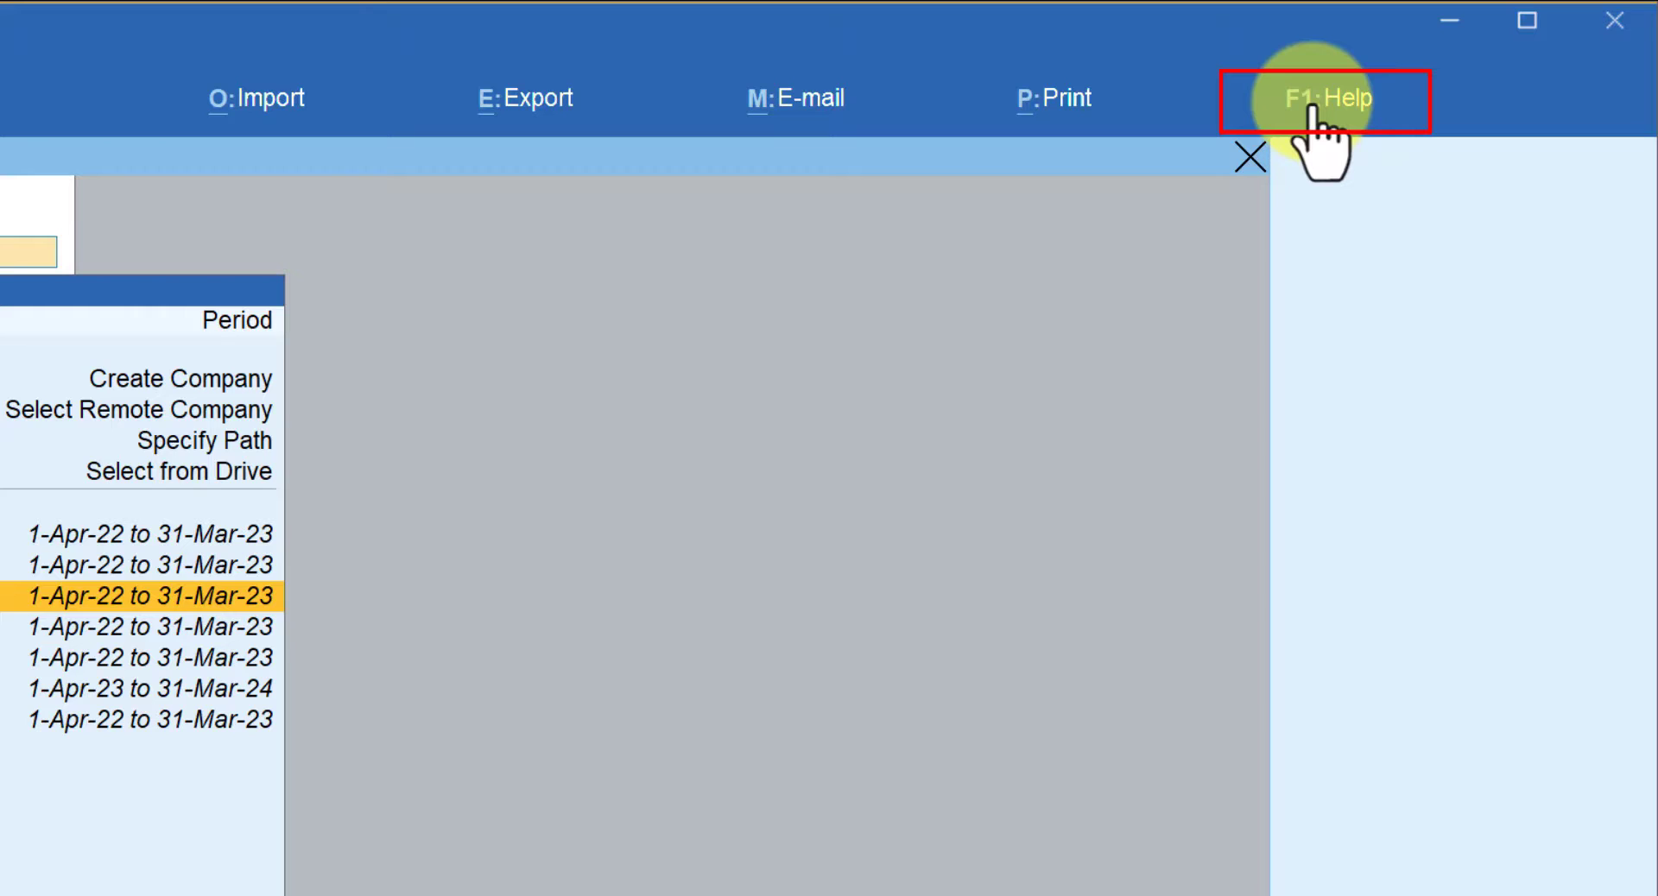
Start Help > Troubleshooting > Repair and choose Potential Solutions Pvt Ltd for repair
{"action": "left_click", "coordinate": [1310, 102]}
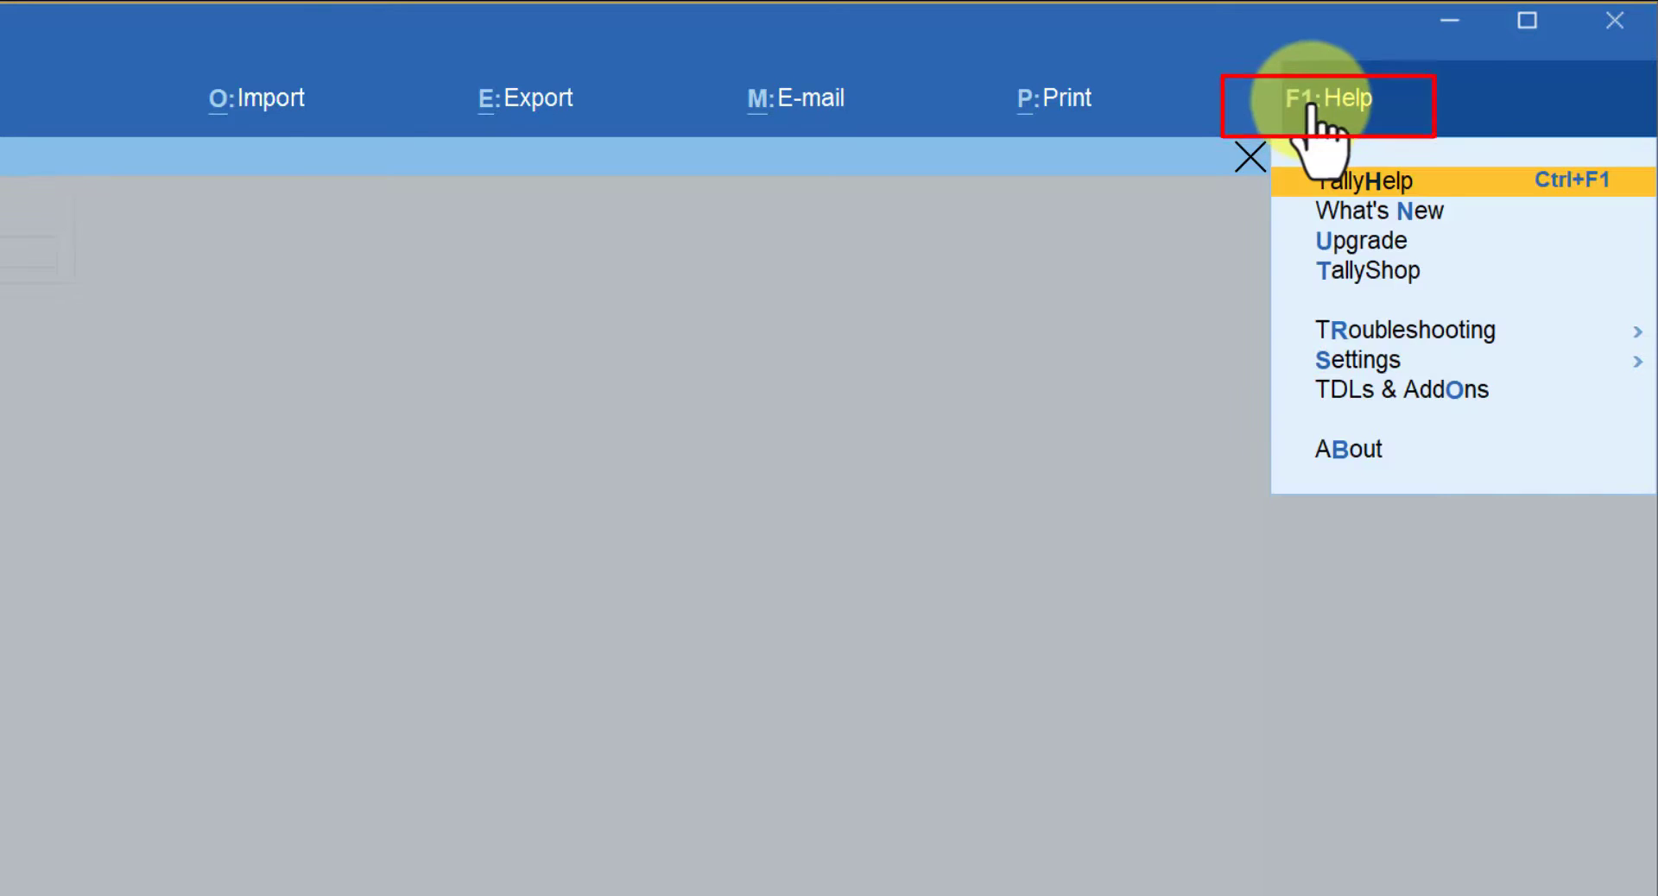
{"action": "left_click", "coordinate": [1367, 333]}
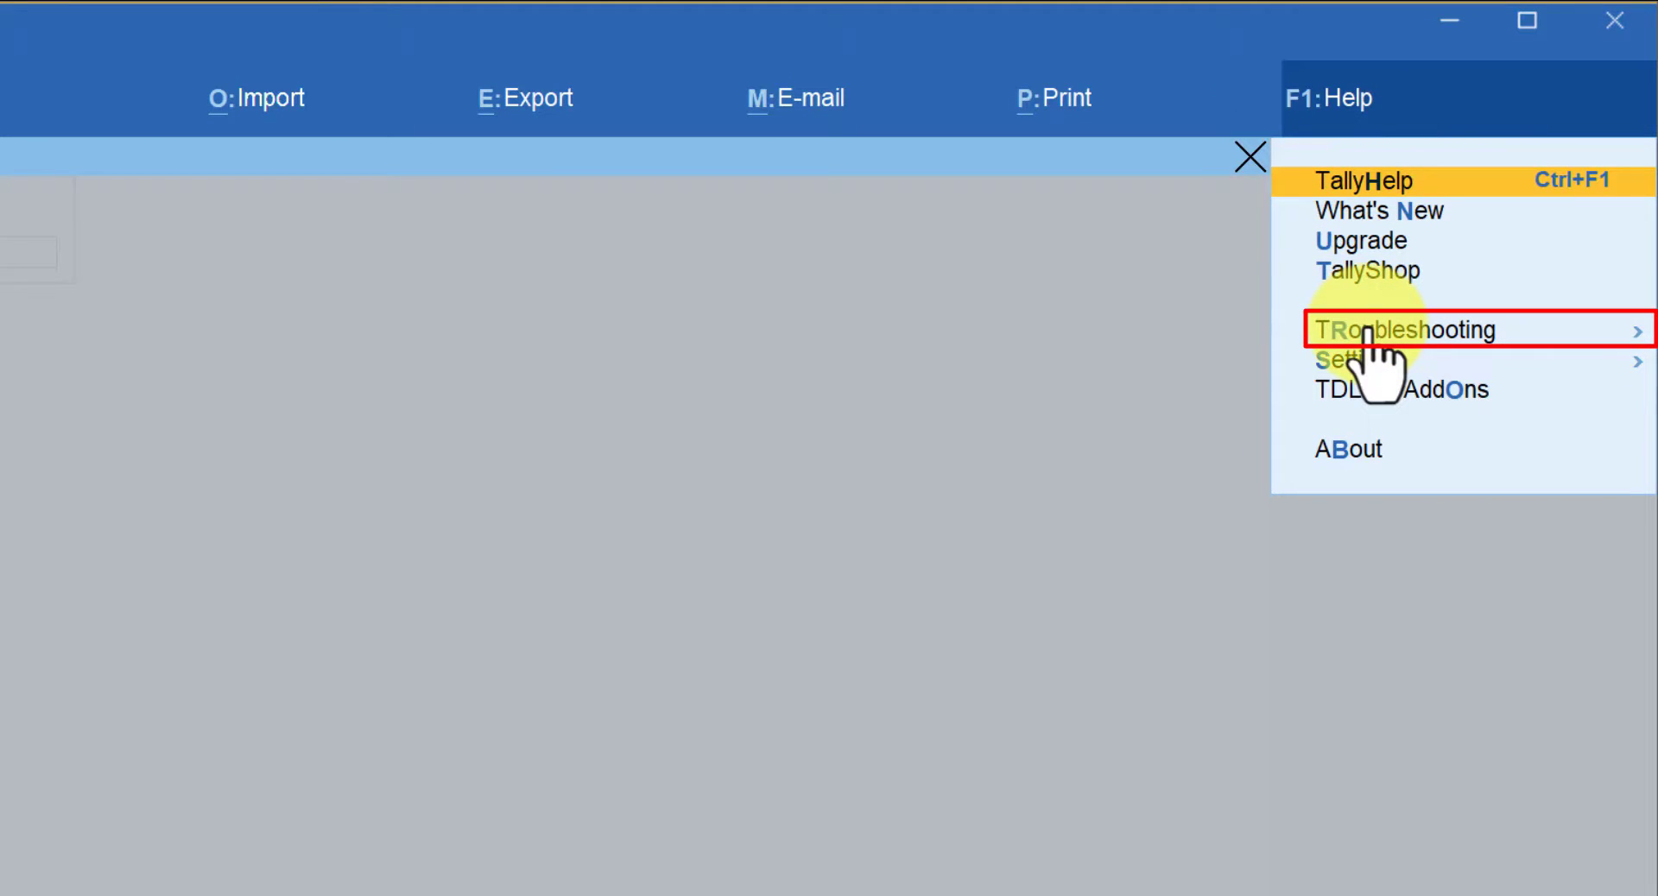
{"action": "left_click", "coordinate": [1366, 333]}
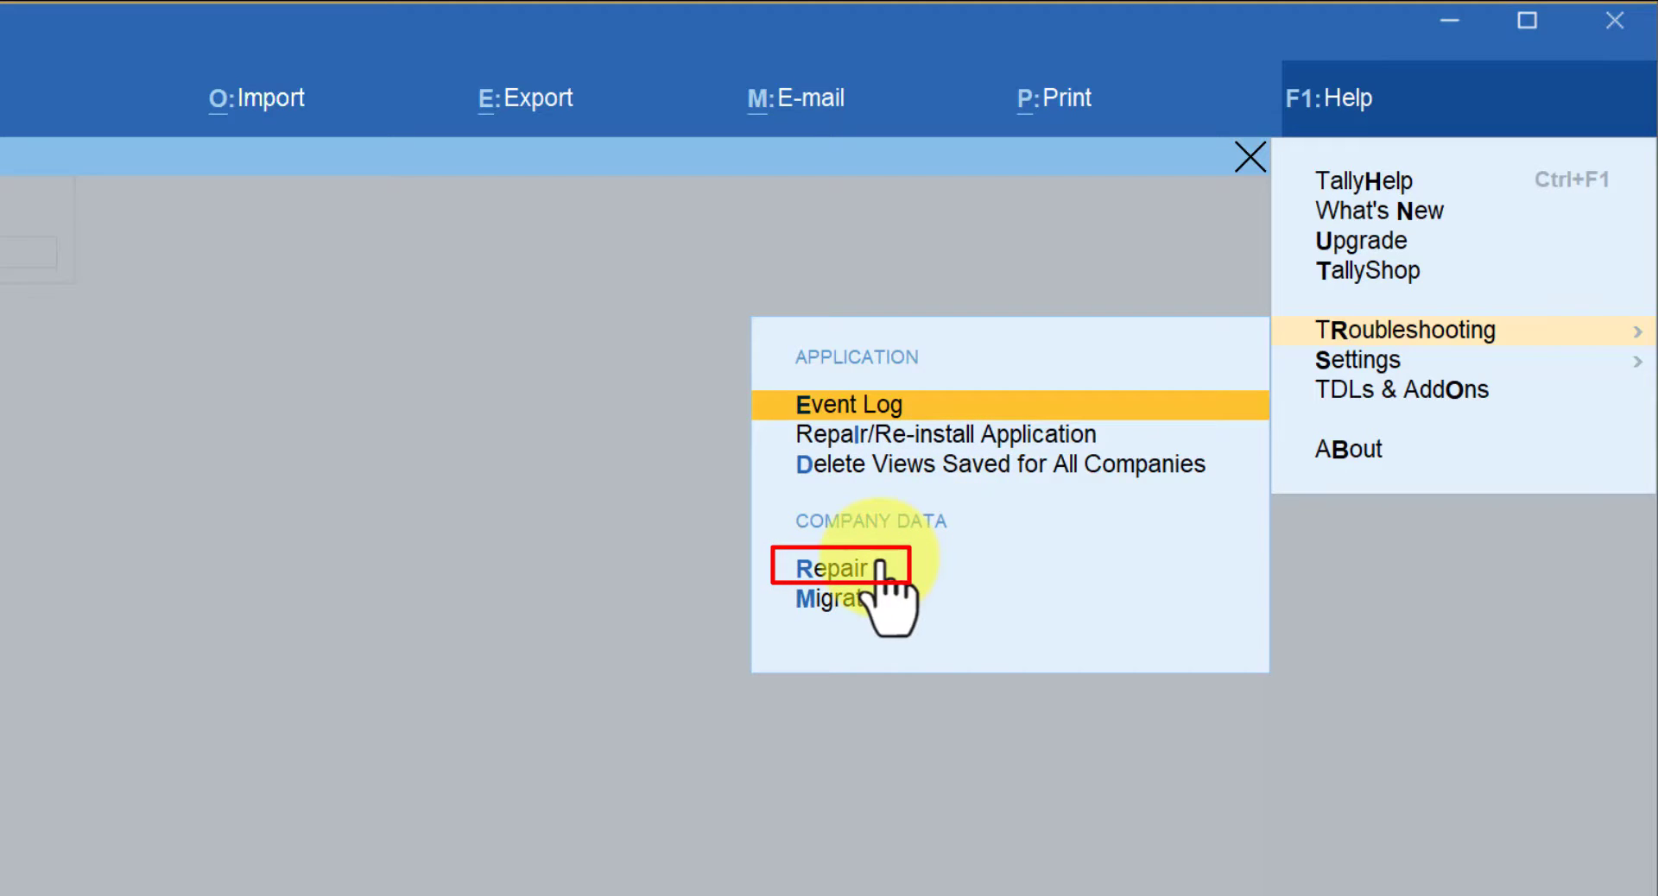
{"action": "left_click", "coordinate": [1019, 568]}
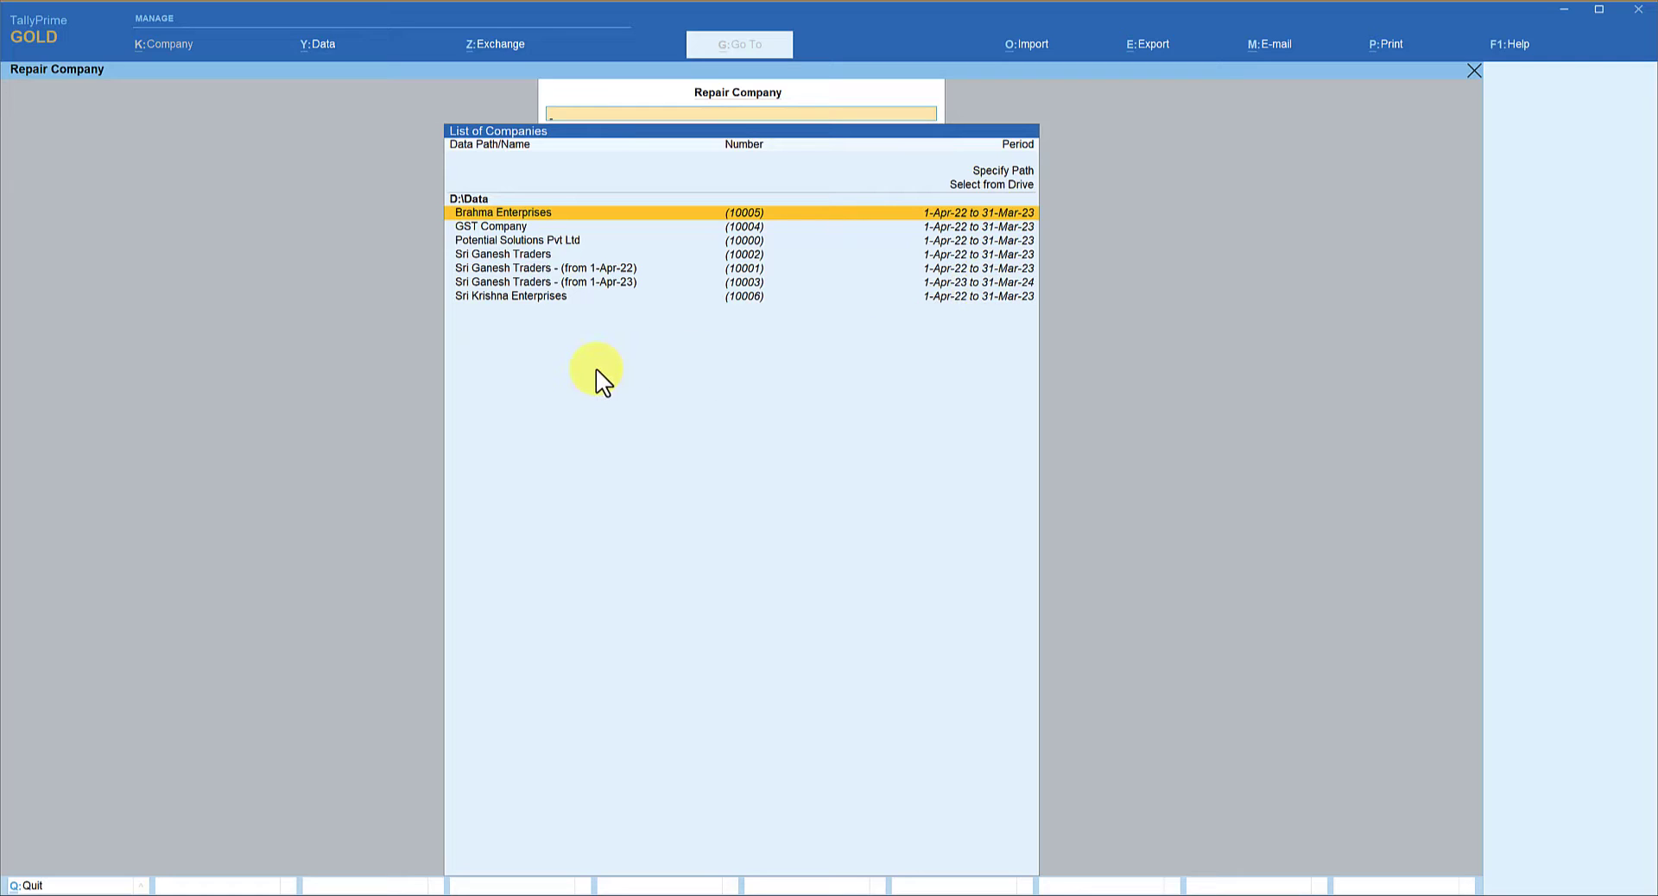
{"action": "key", "text": "Down"}
{"action": "key", "text": "Down"}
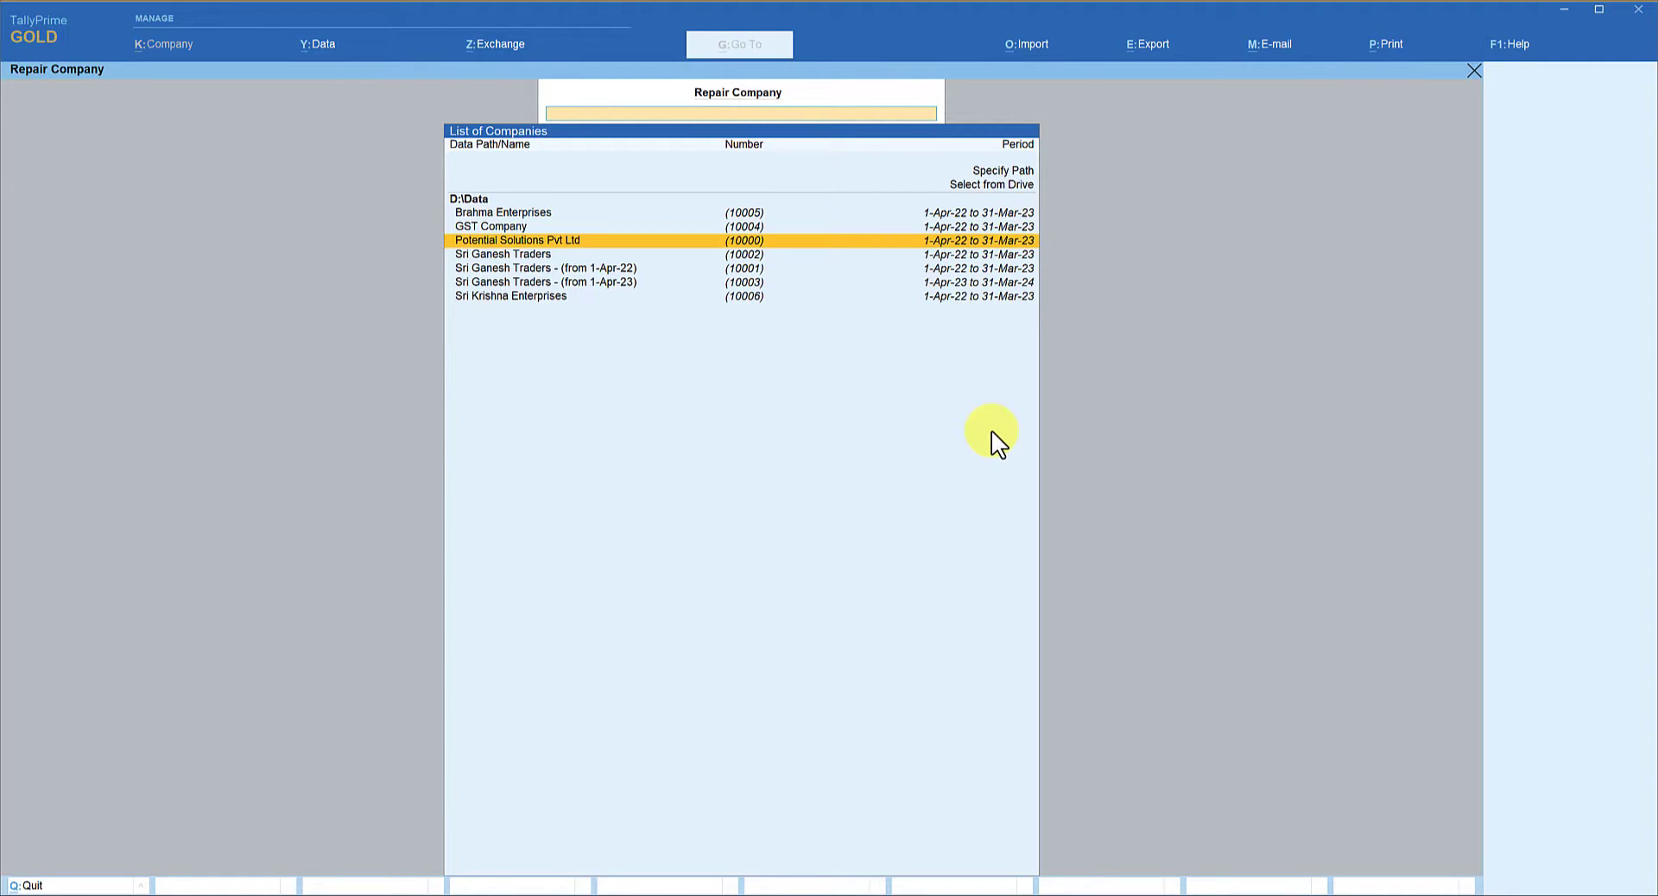
{"action": "key", "text": "Return"}
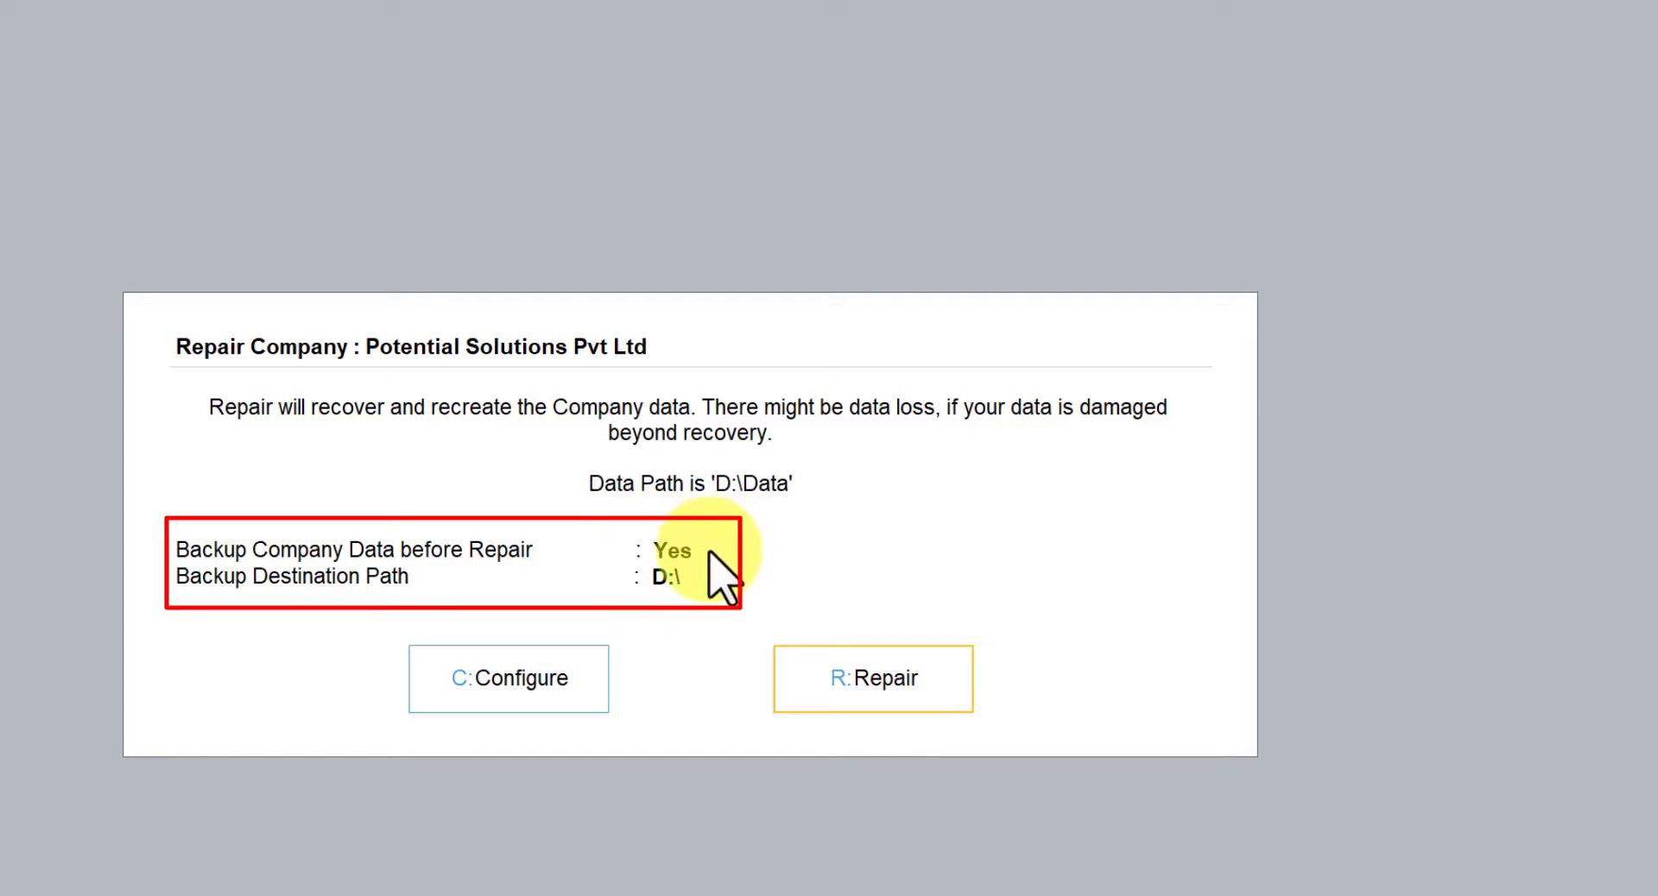
Set Backup Company Data before Repair to No and repair Potential Solutions Pvt Ltd
{"action": "key", "text": "Left"}
{"action": "left_click", "coordinate": [510, 677]}
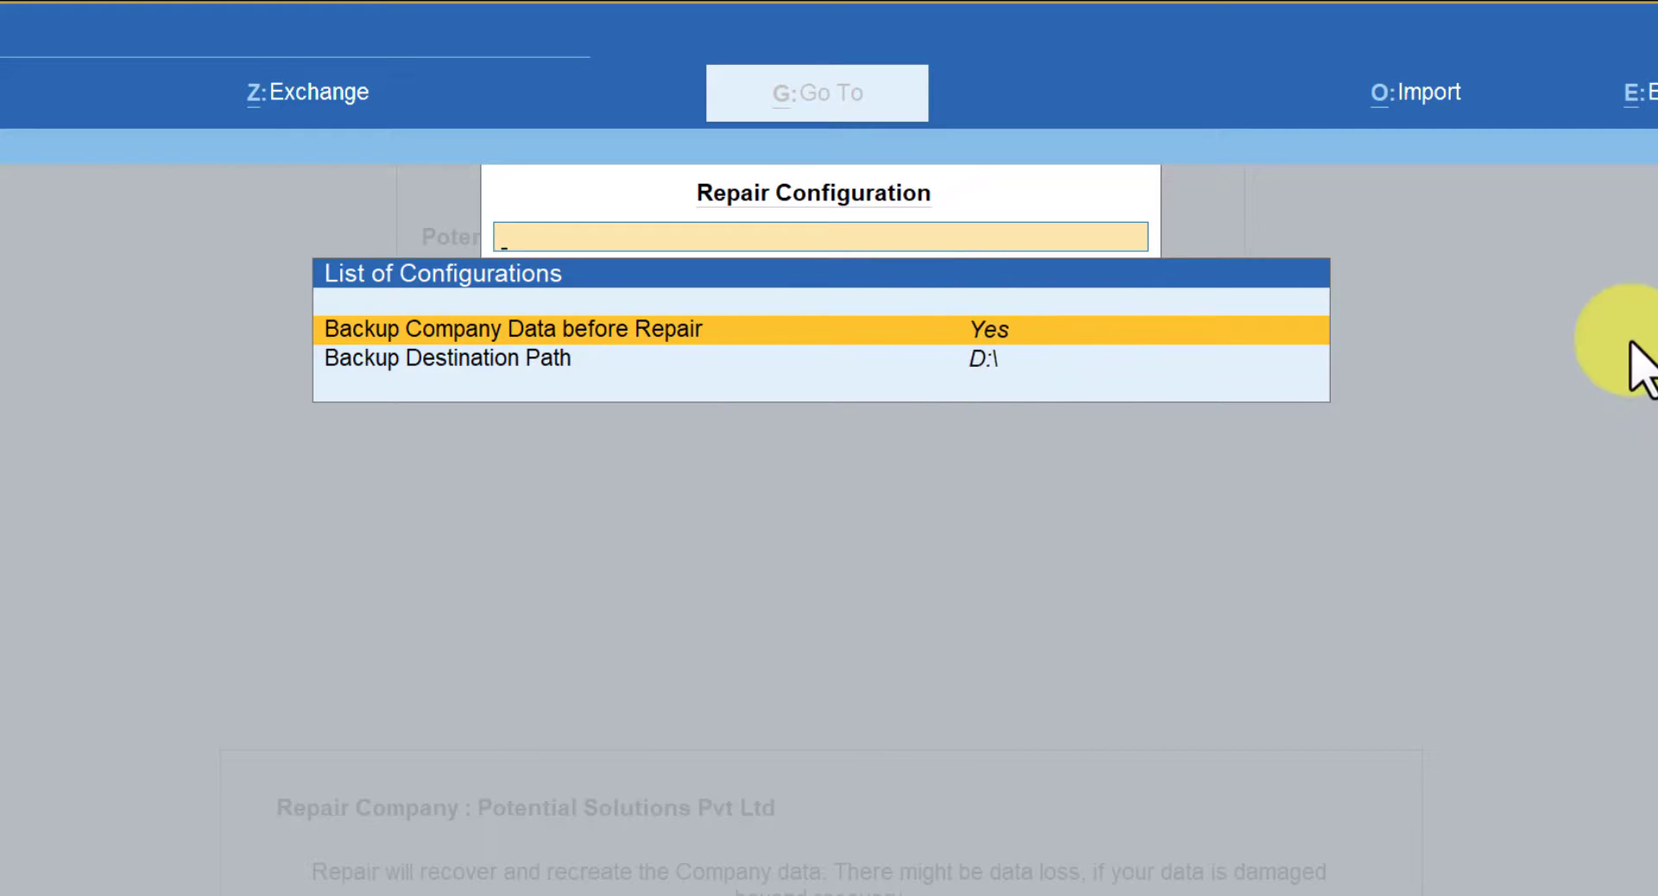
{"action": "key", "text": "Return"}
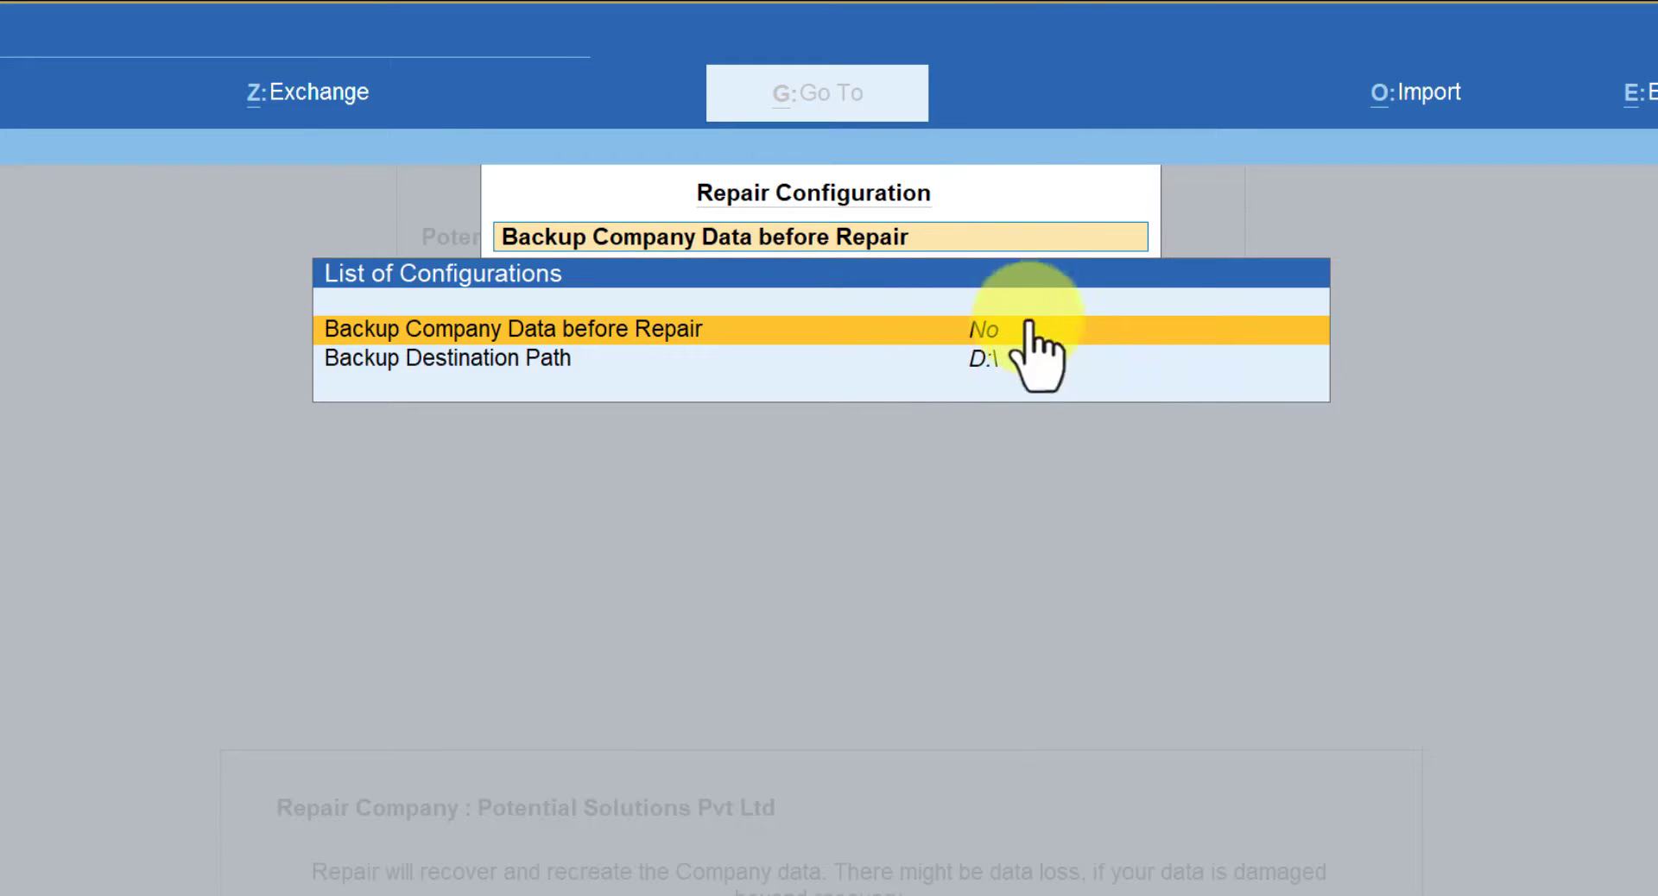
{"action": "key", "text": "Escape"}
{"action": "key", "text": "Escape"}
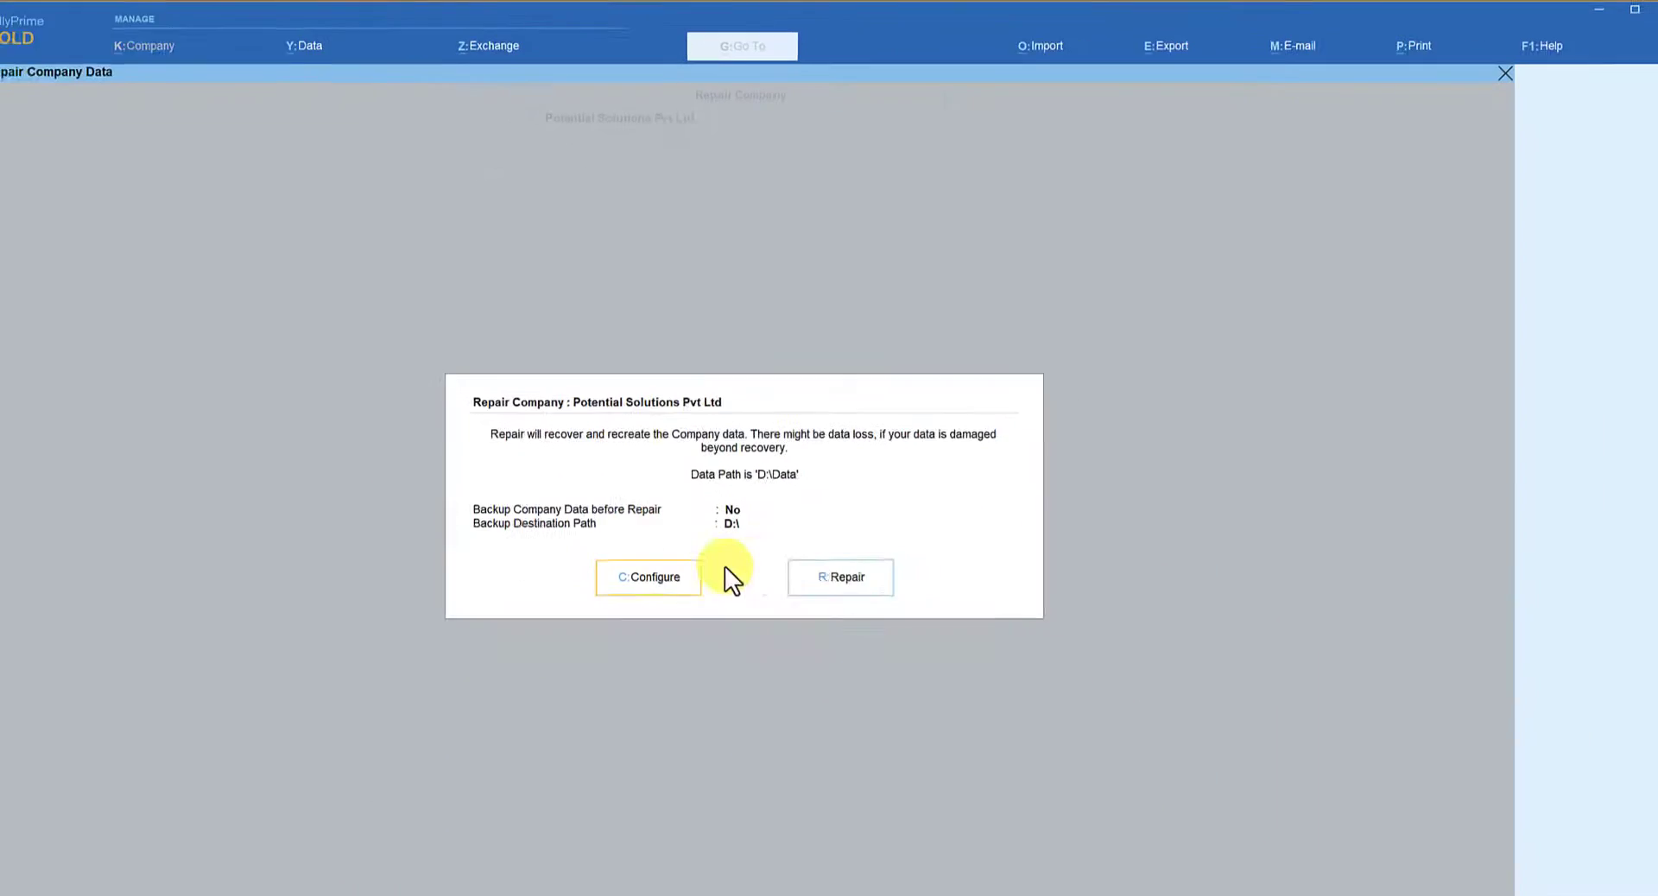
{"action": "left_click", "coordinate": [832, 558]}
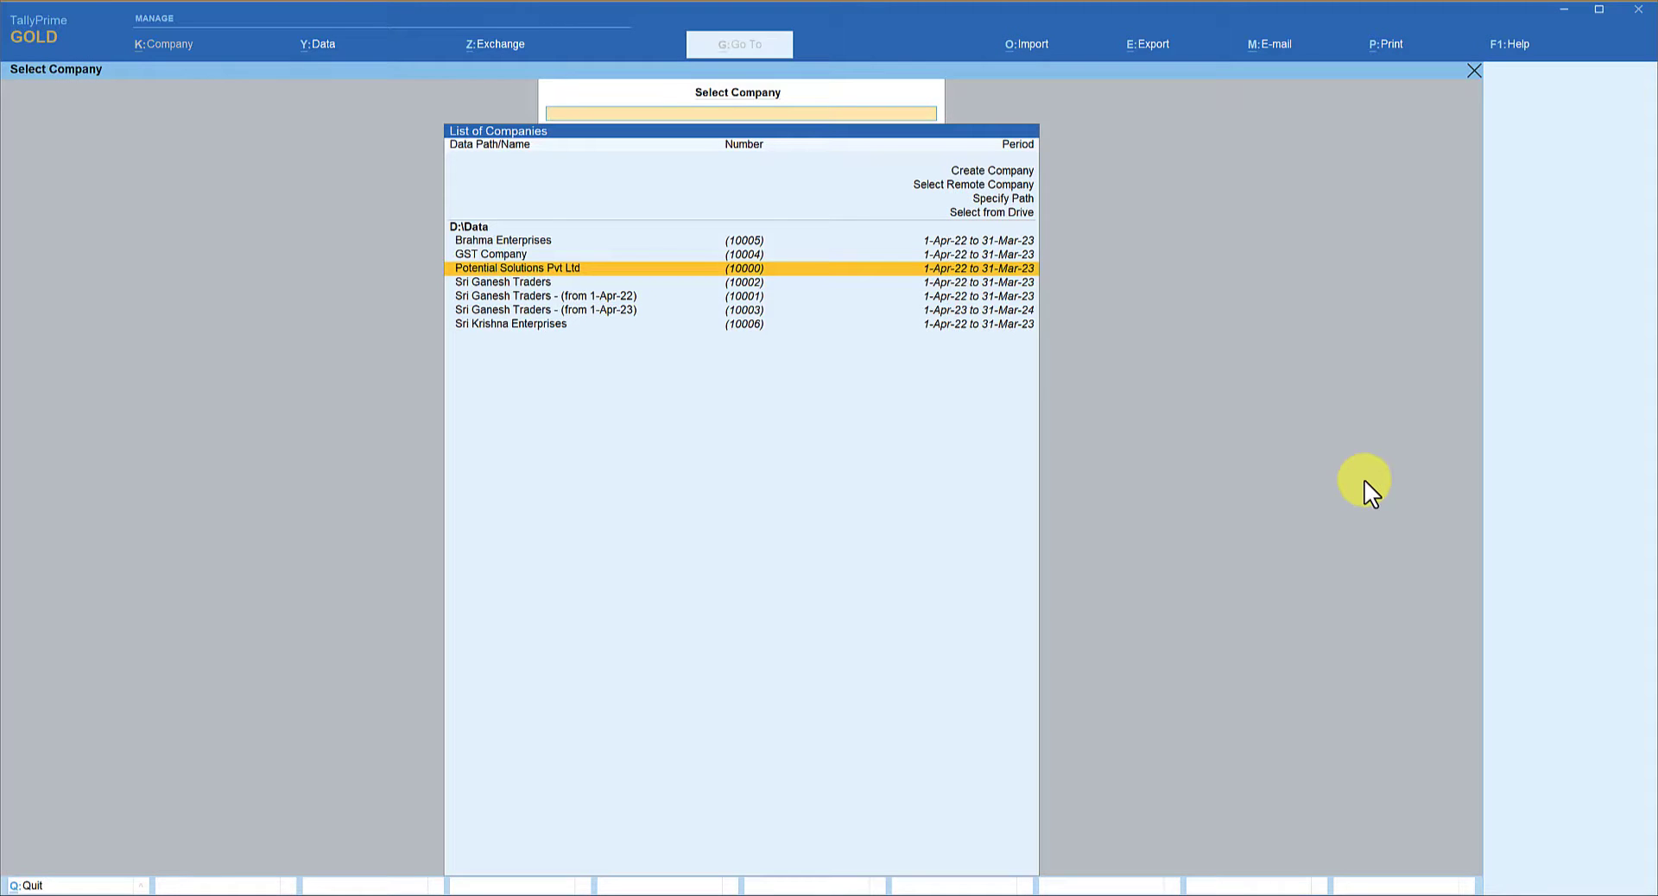
Load Potential Solutions Pvt Ltd, showing last entry 2-Aug-22, then switch to File Explorer
{"action": "key", "text": "Return"}
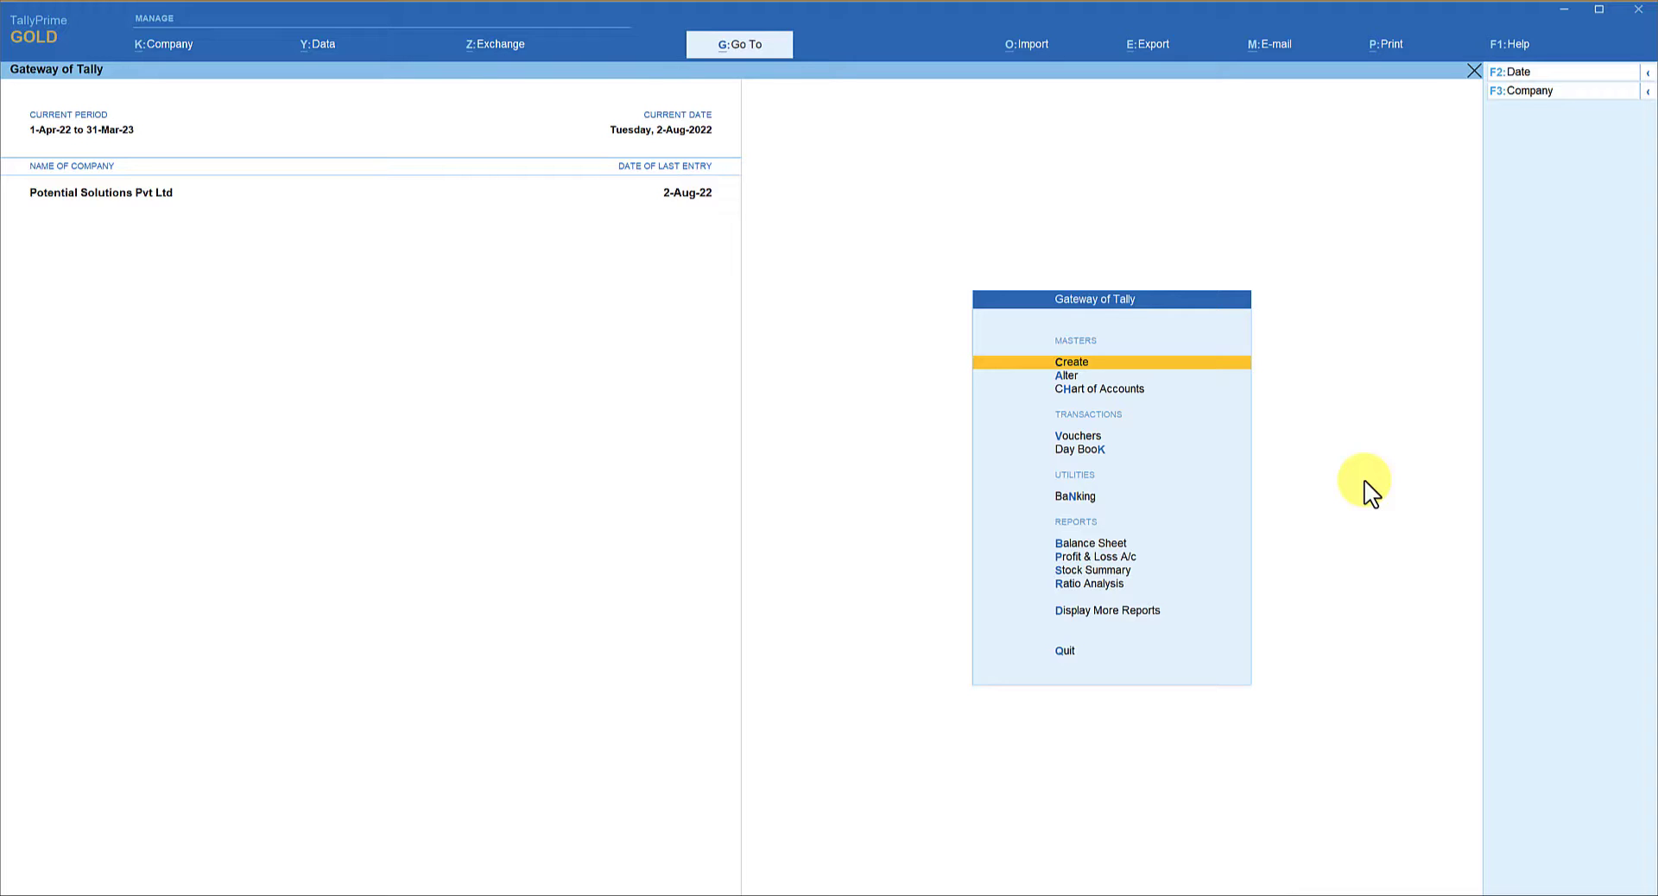
{"action": "key", "text": "alt+Tab"}
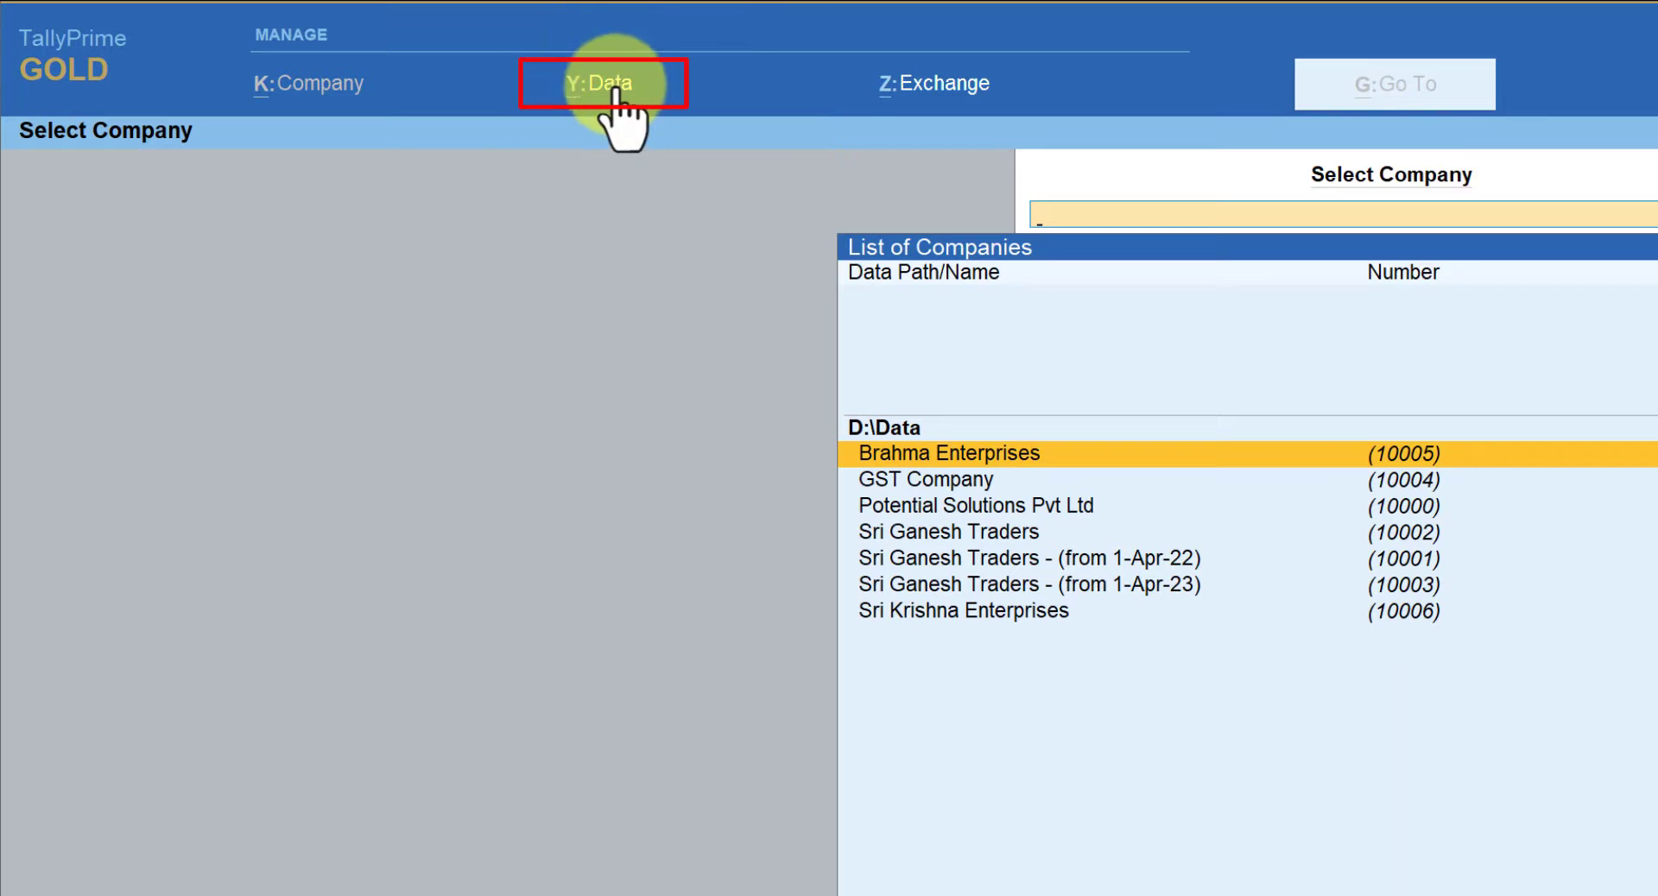
Open Data > Restore, whose destination reads D:\Data, and step back to pick the backup folder
{"action": "left_click", "coordinate": [614, 91]}
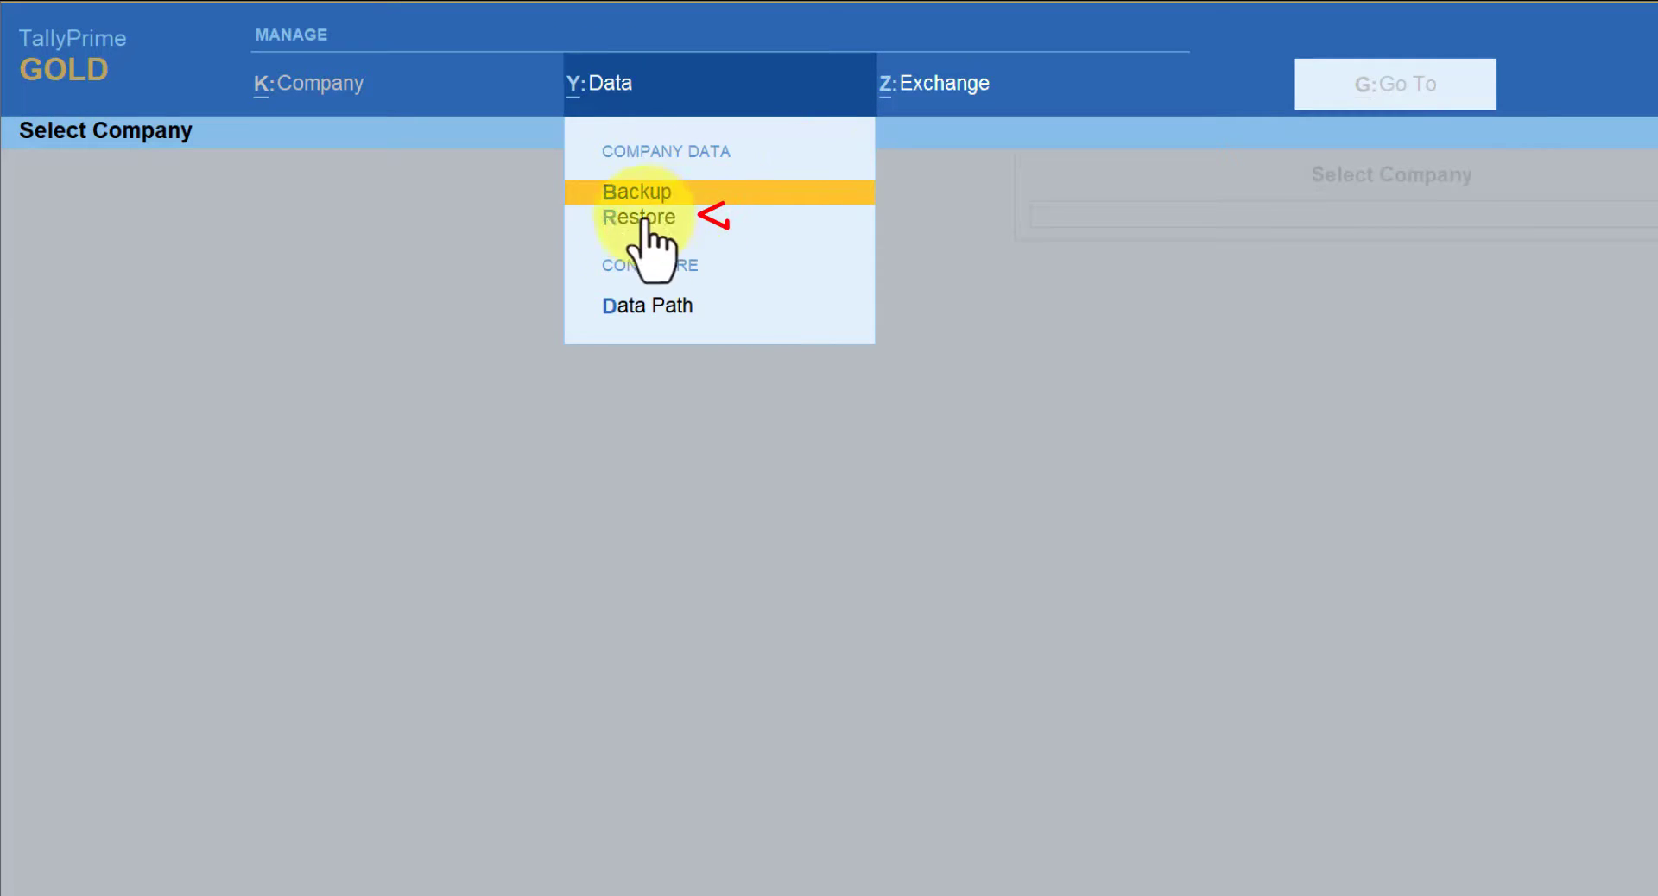
{"action": "left_click", "coordinate": [715, 226]}
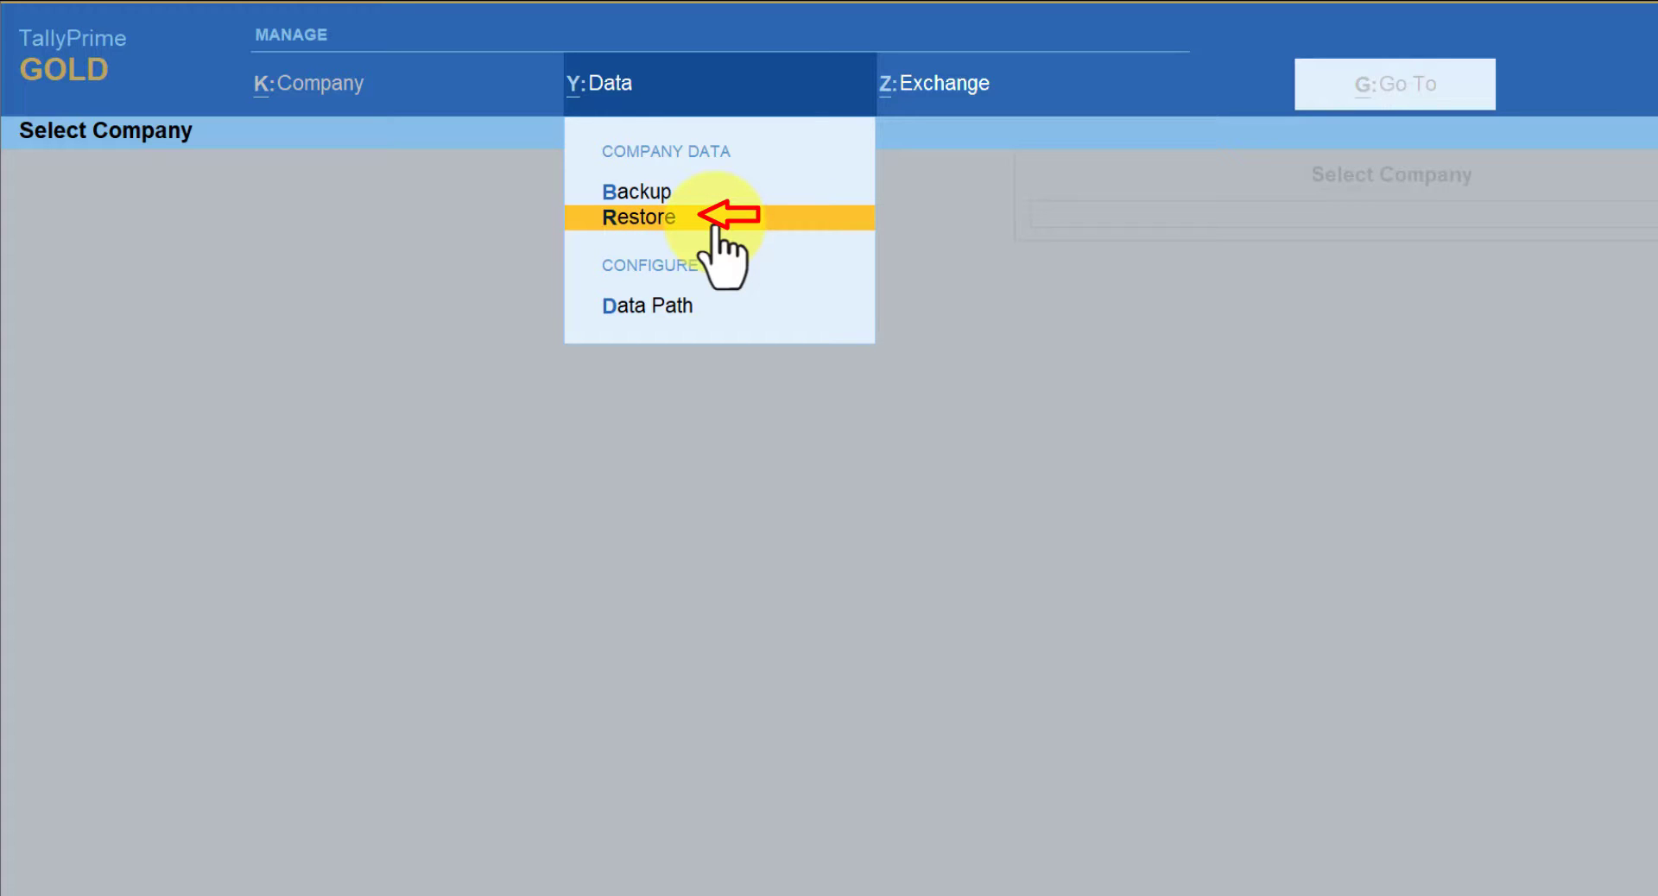
{"action": "left_click", "coordinate": [715, 229]}
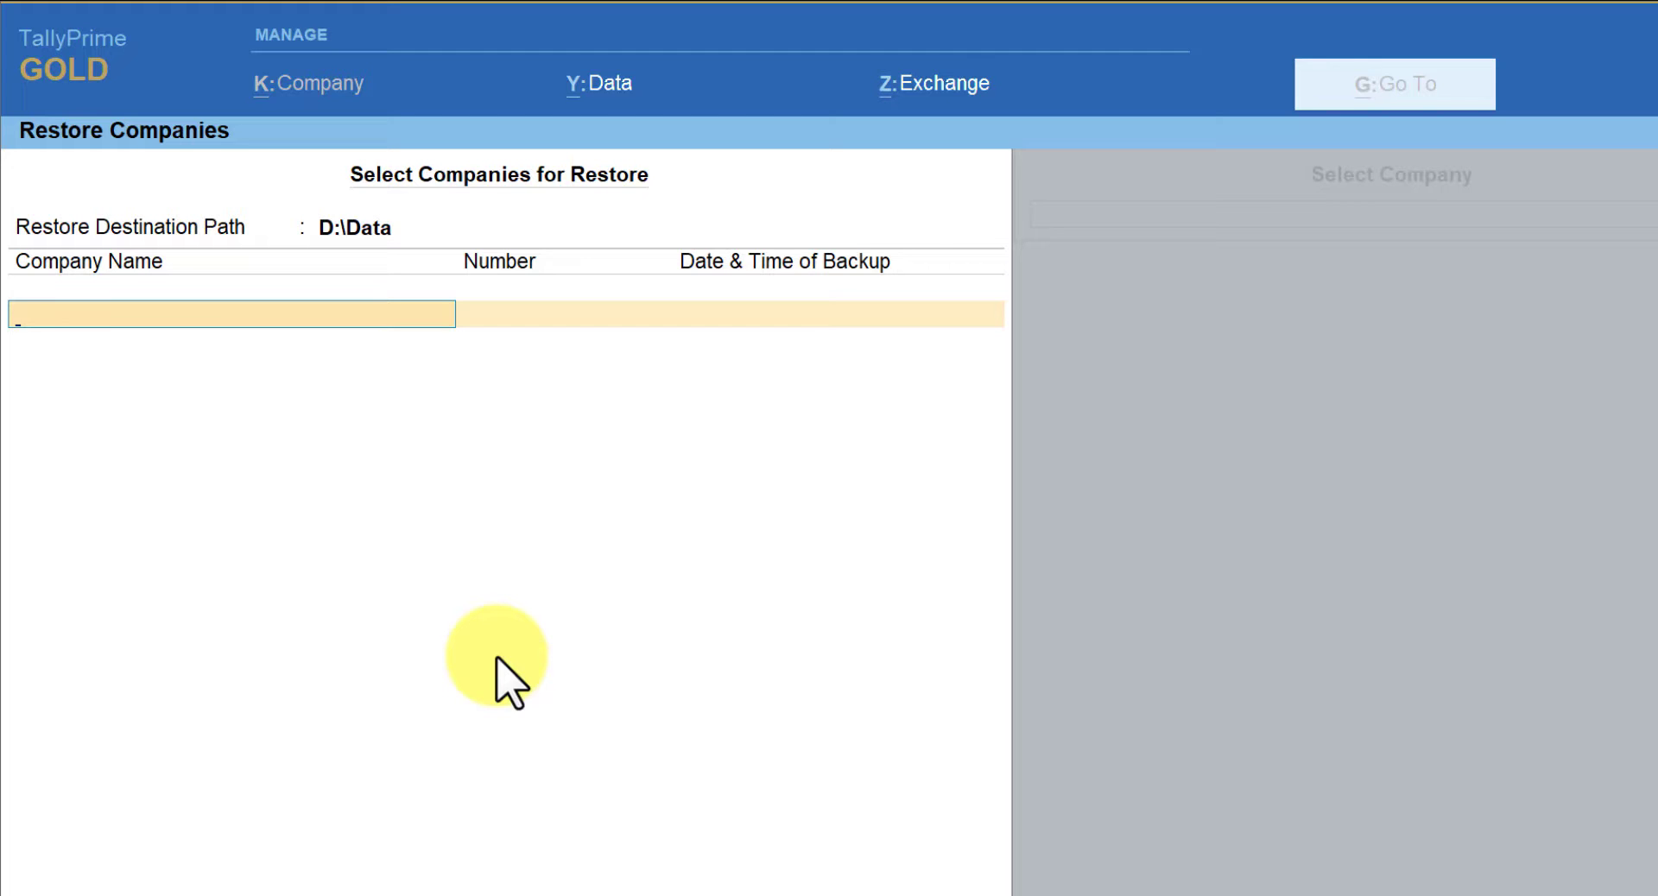
{"action": "key", "text": "BackSpace"}
{"action": "key", "text": "BackSpace"}
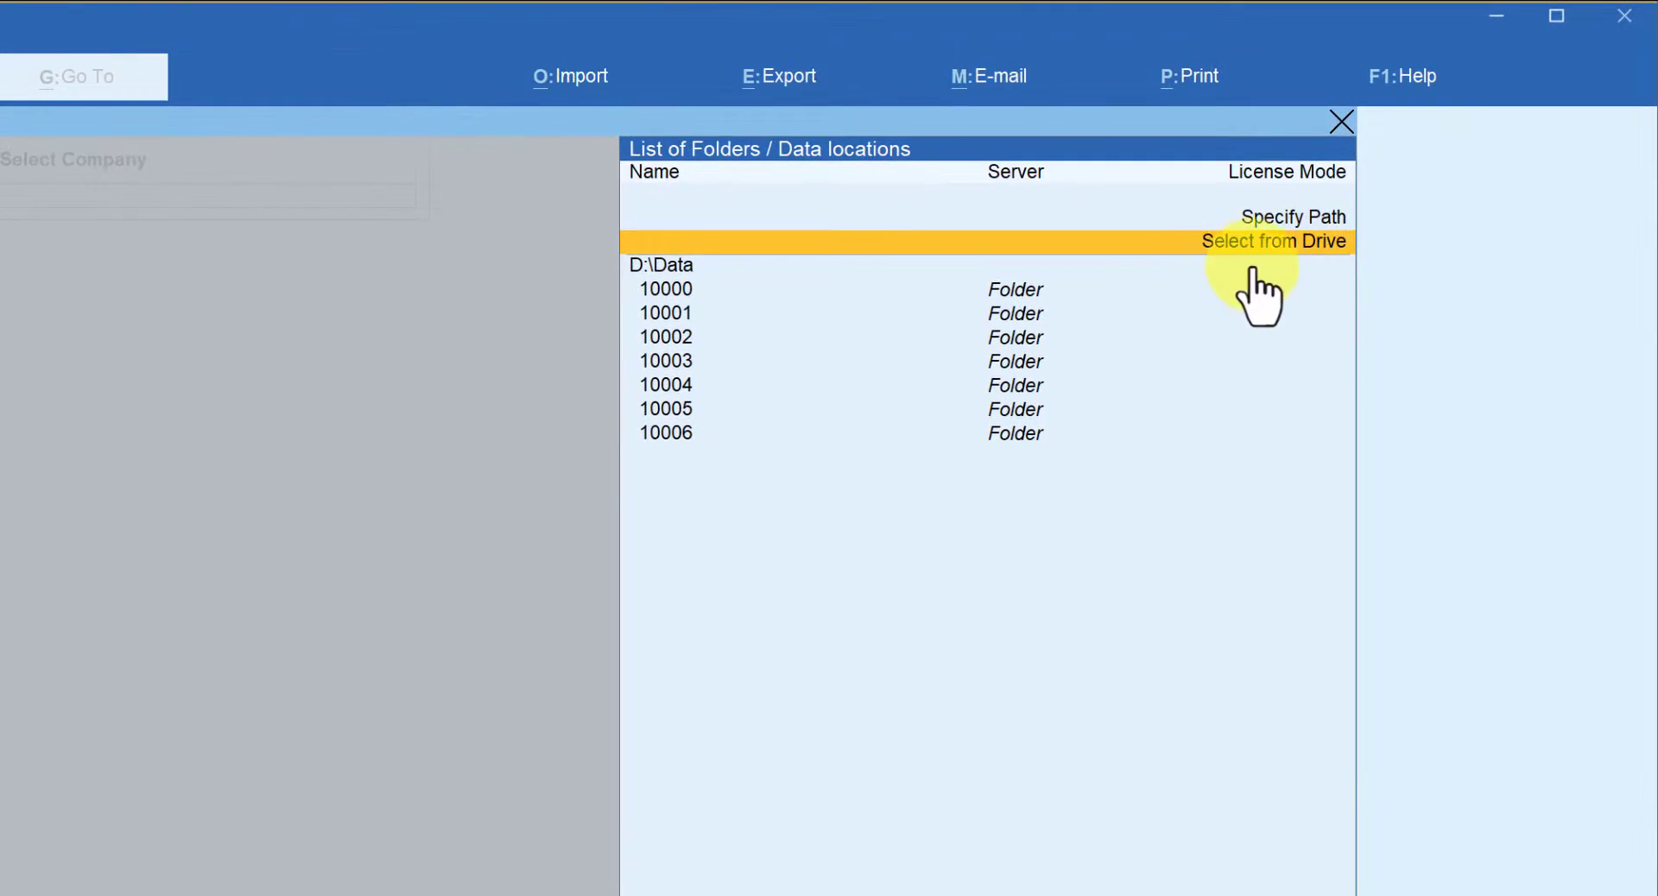
Set the restore path to D:\Tallybackup\011122 by browsing the D: drive's folders
{"action": "key", "text": "Return"}
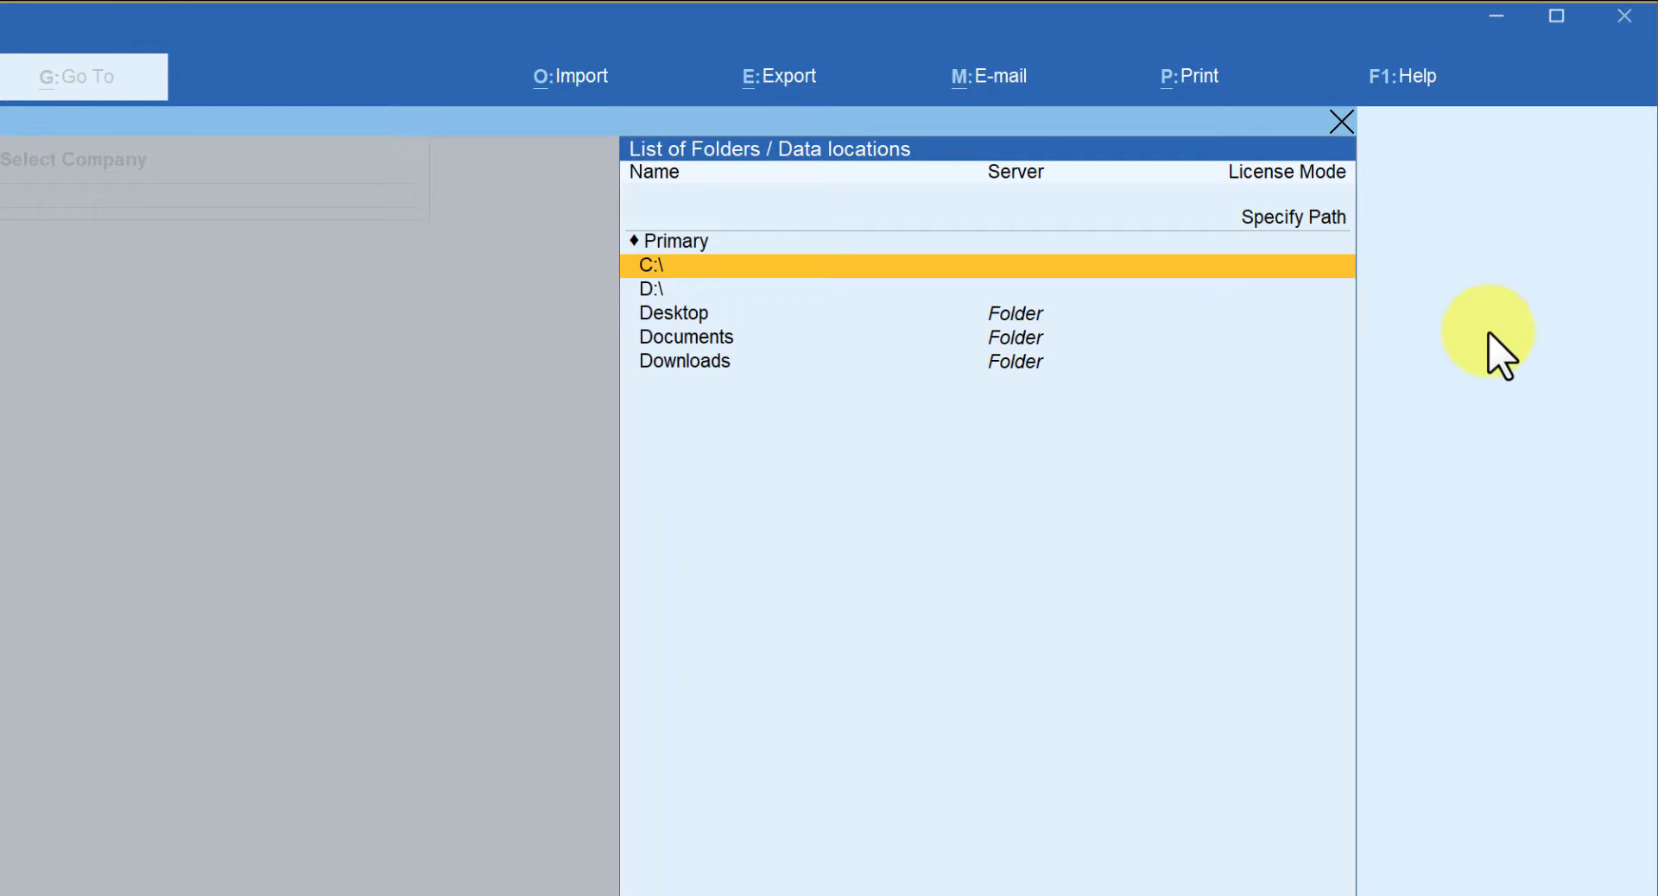
{"action": "key", "text": "Down"}
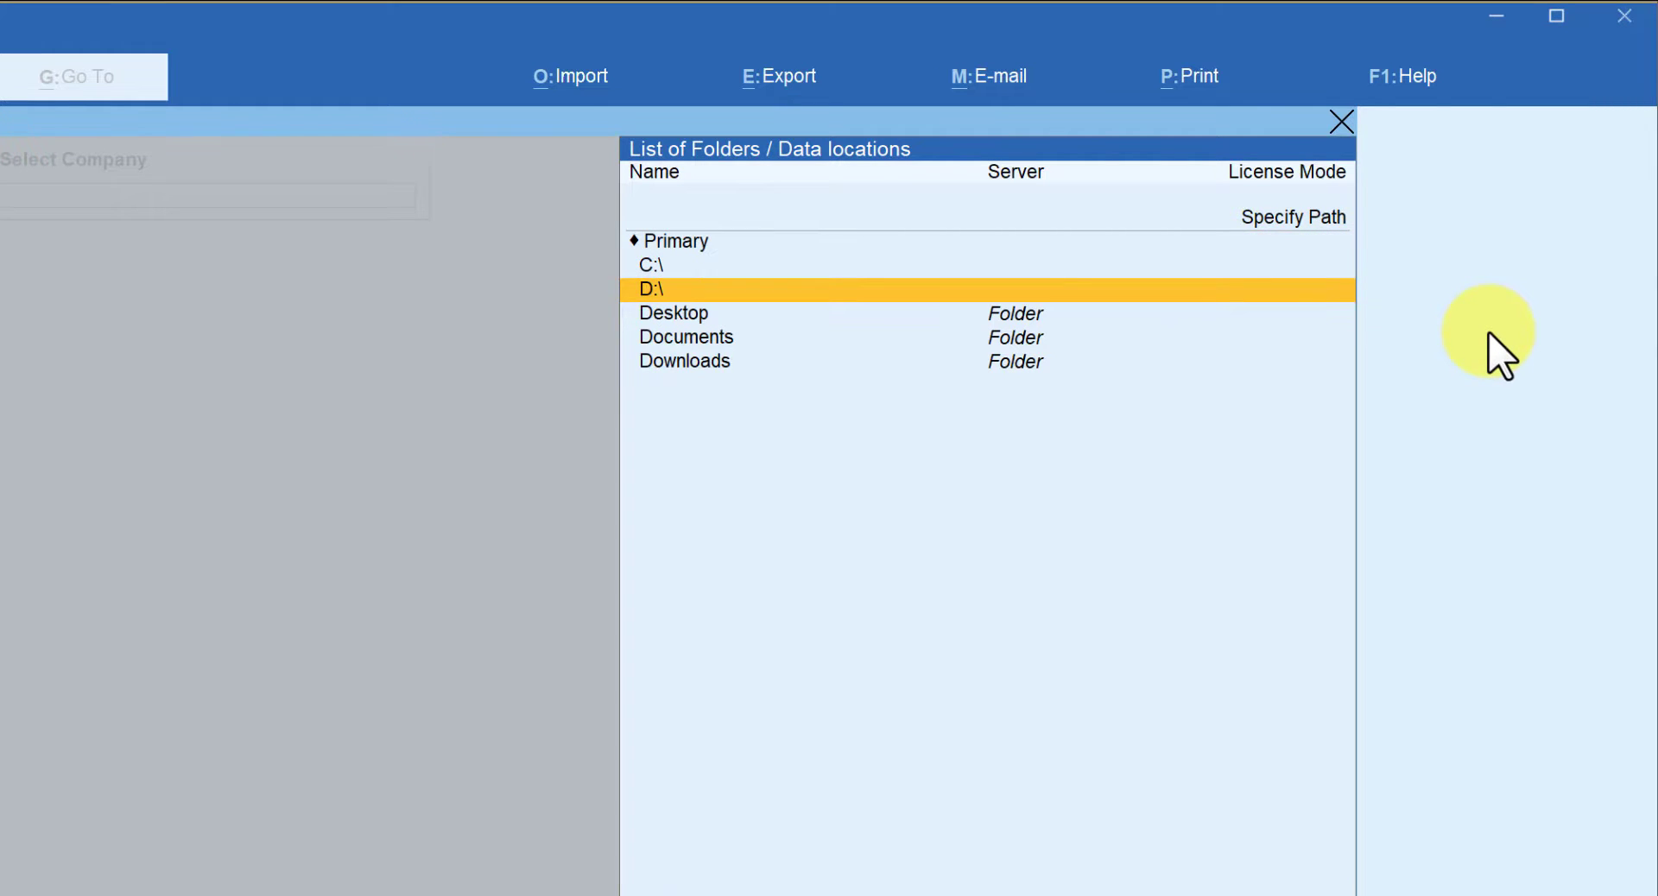
{"action": "key", "text": "Return"}
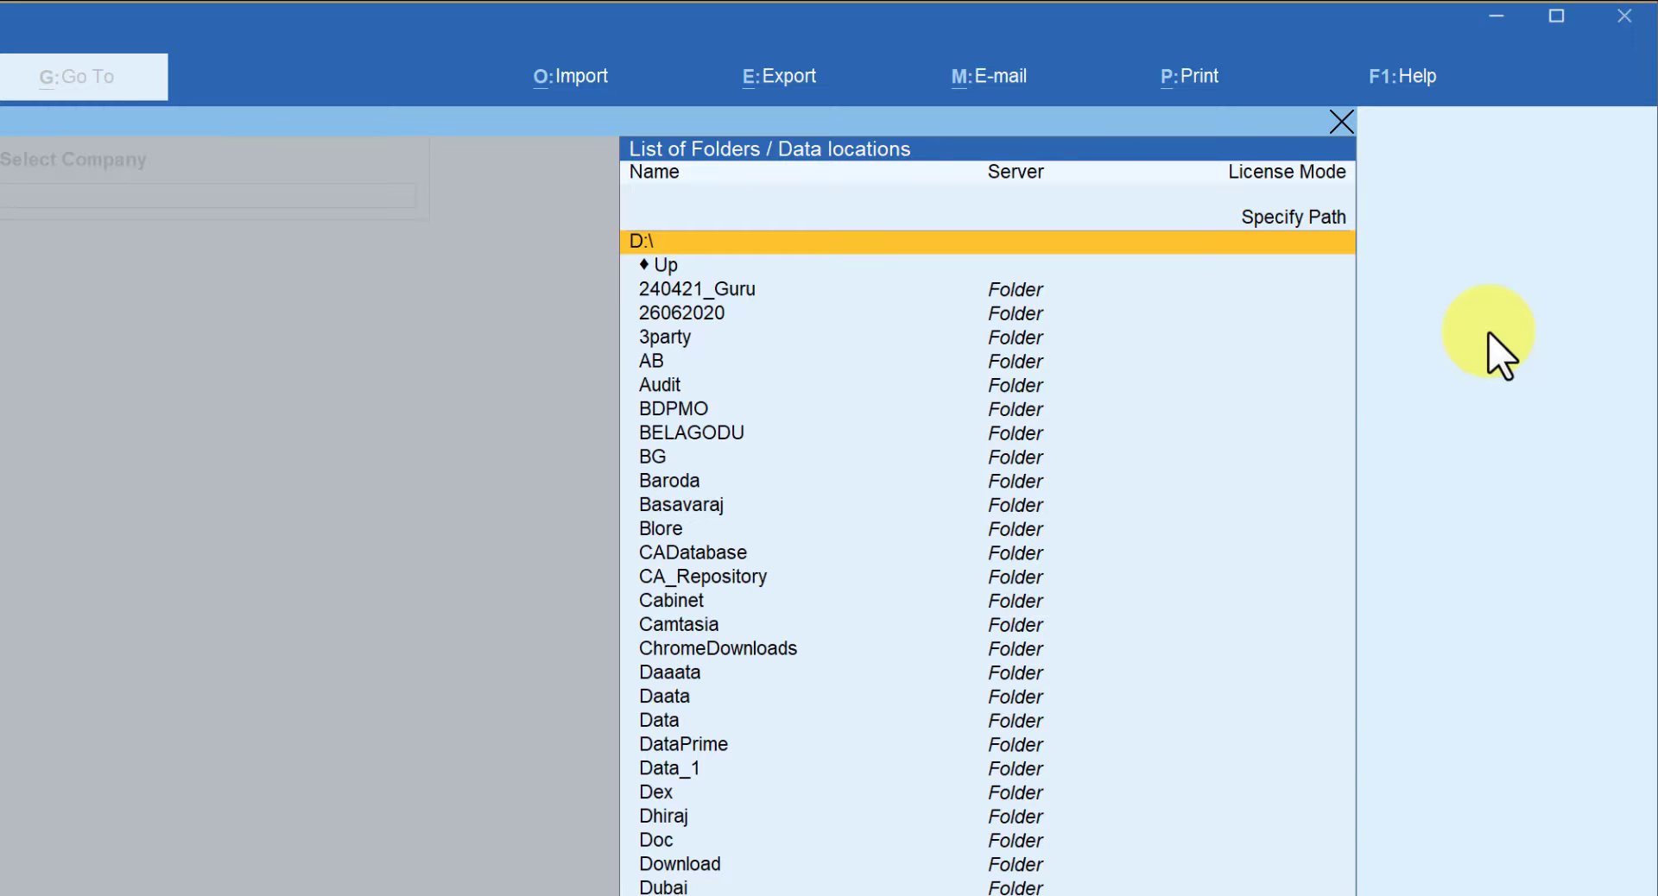
{"action": "type", "text": "ta"}
{"action": "key", "text": "Return"}
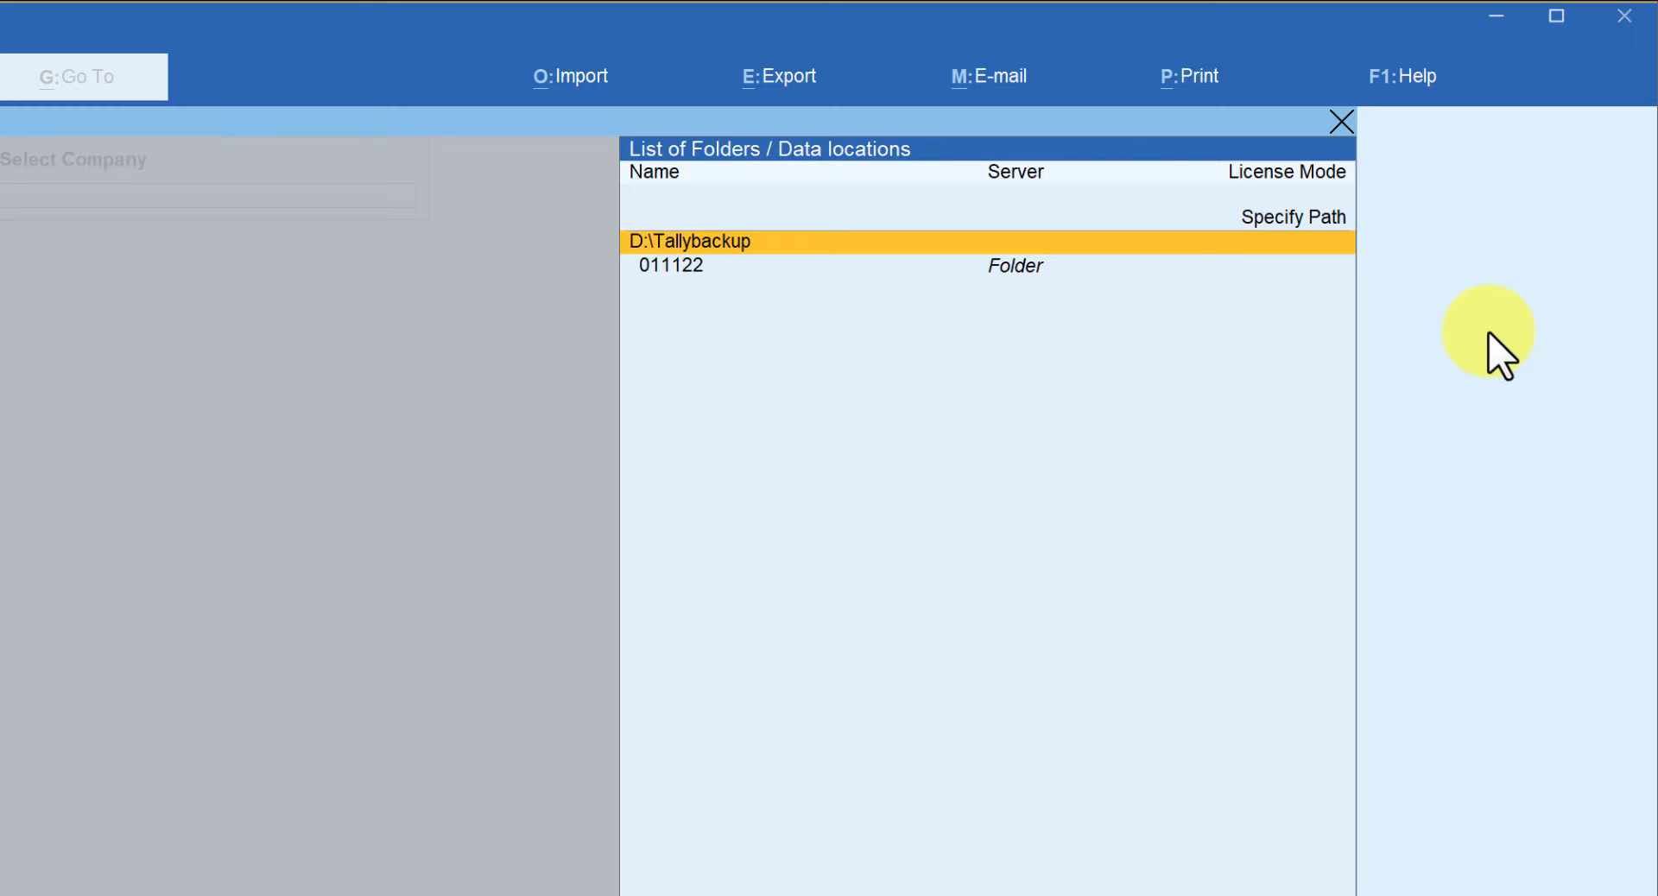
{"action": "key", "text": "Down"}
{"action": "key", "text": "Return"}
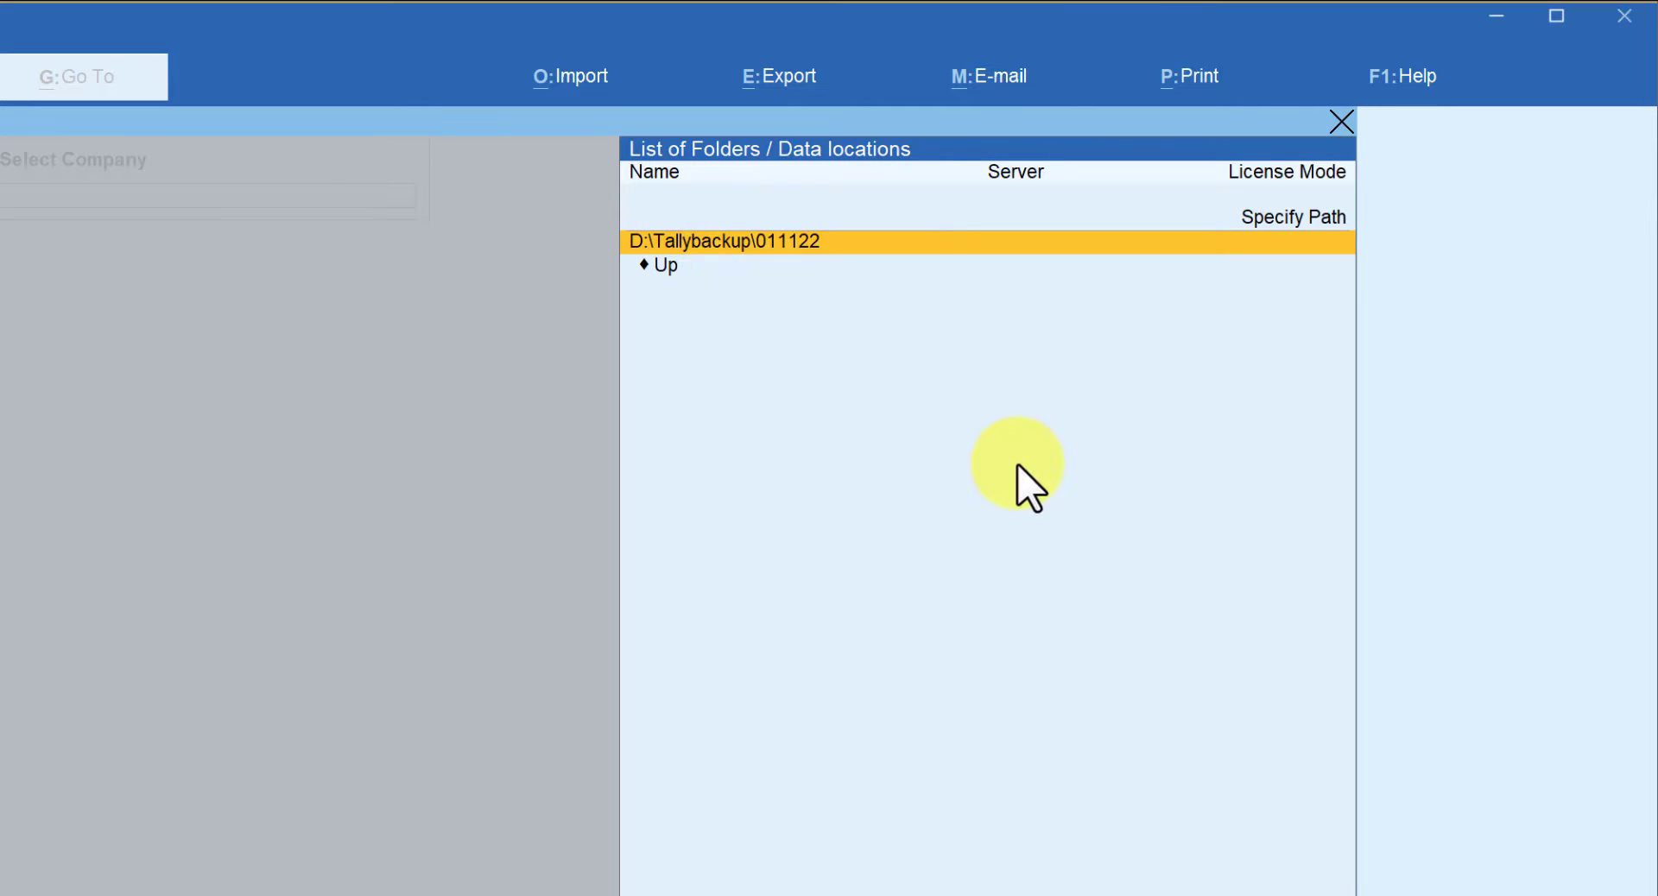
{"action": "key", "text": "Return"}
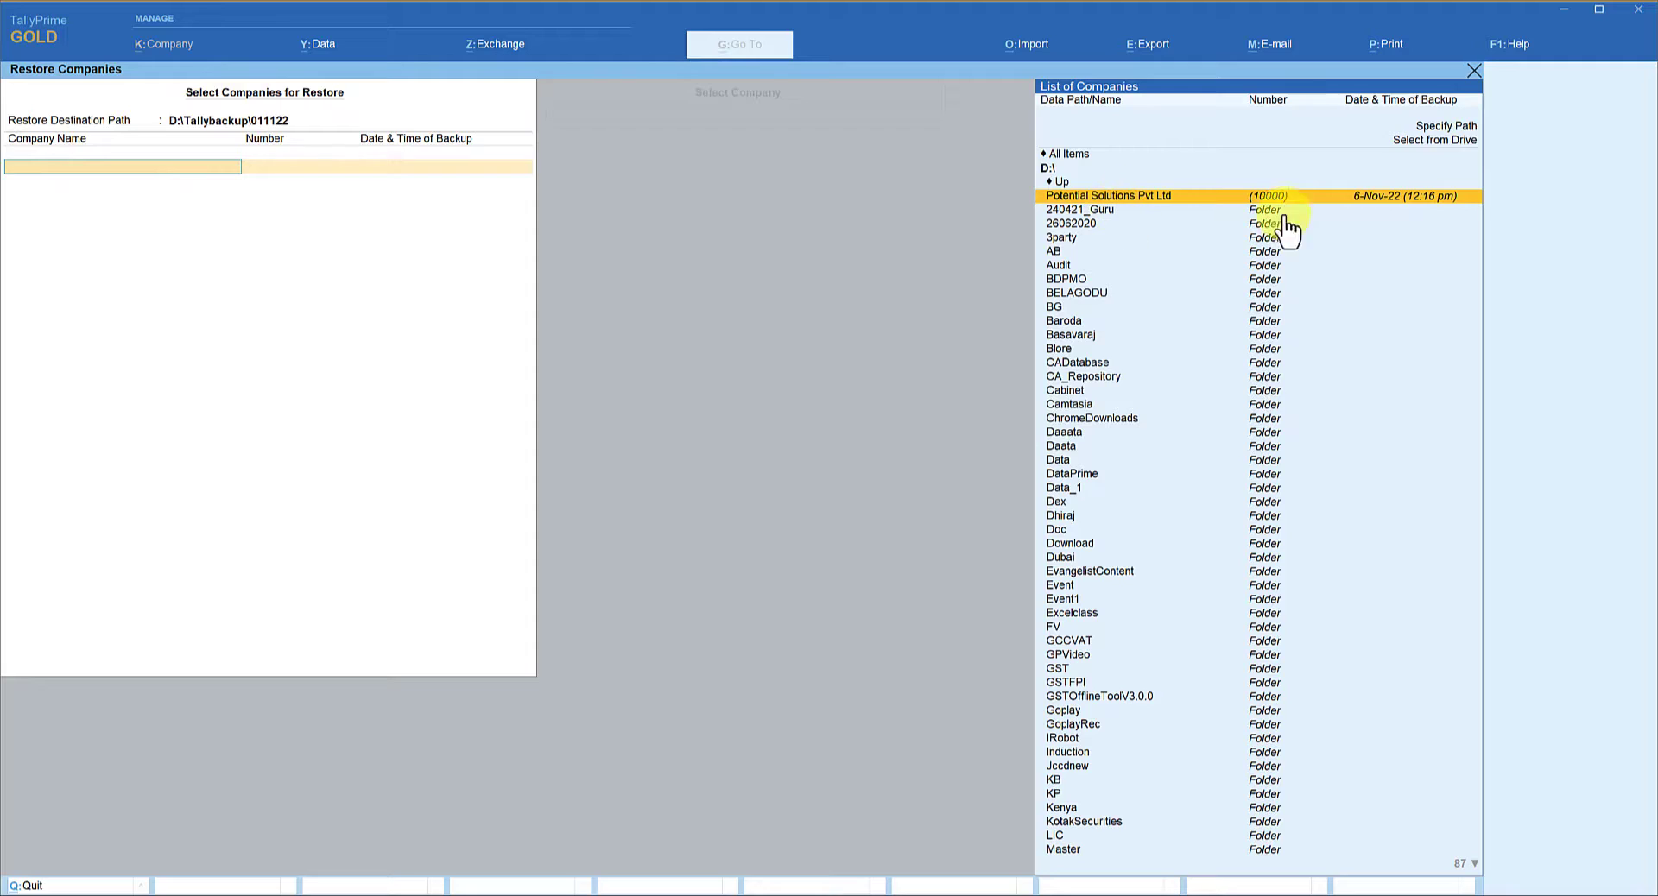
Browse the D: drive to Tallybackup and its 011122 folder as the backup source
{"action": "left_click", "coordinate": [1412, 140]}
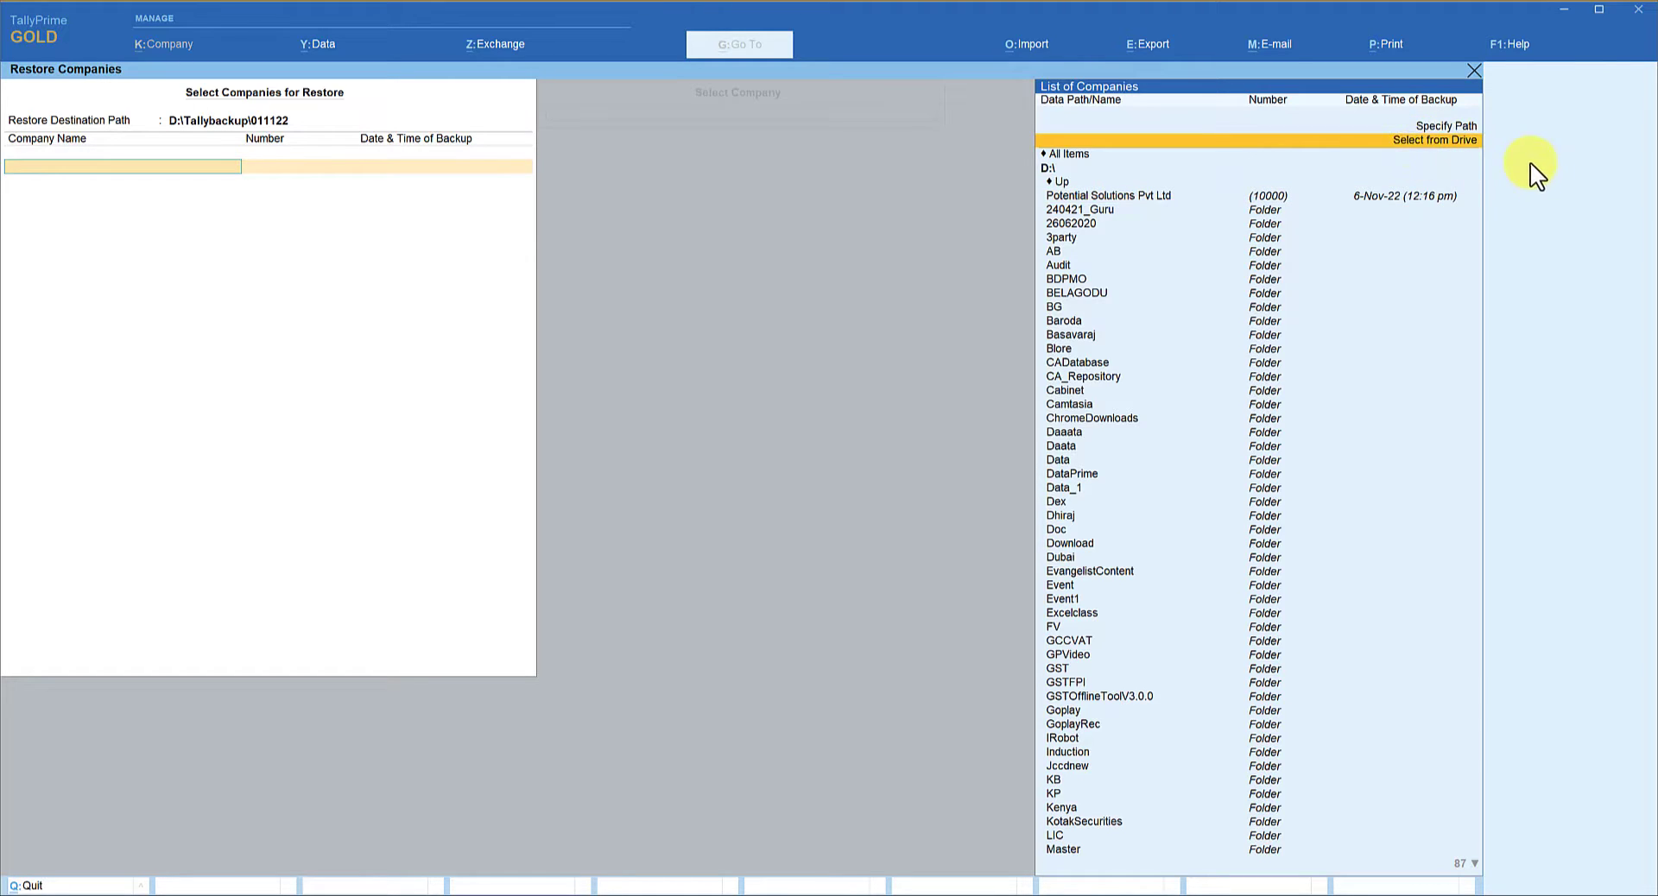
{"action": "key", "text": "Return"}
{"action": "key", "text": "Down"}
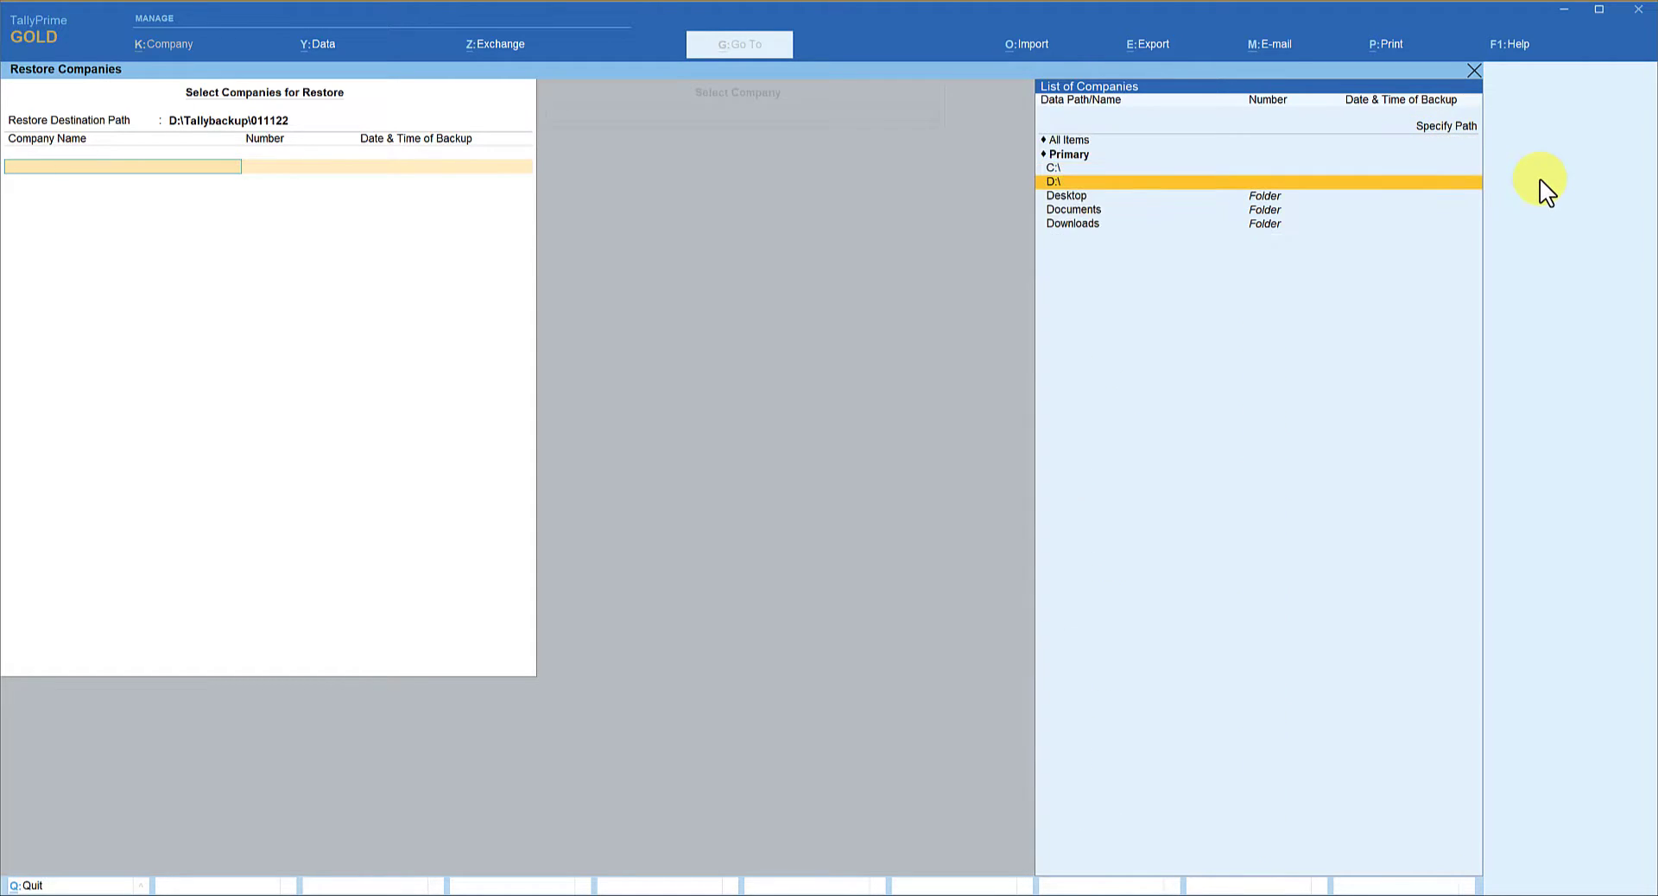
{"action": "key", "text": "Return"}
{"action": "type", "text": "tal"}
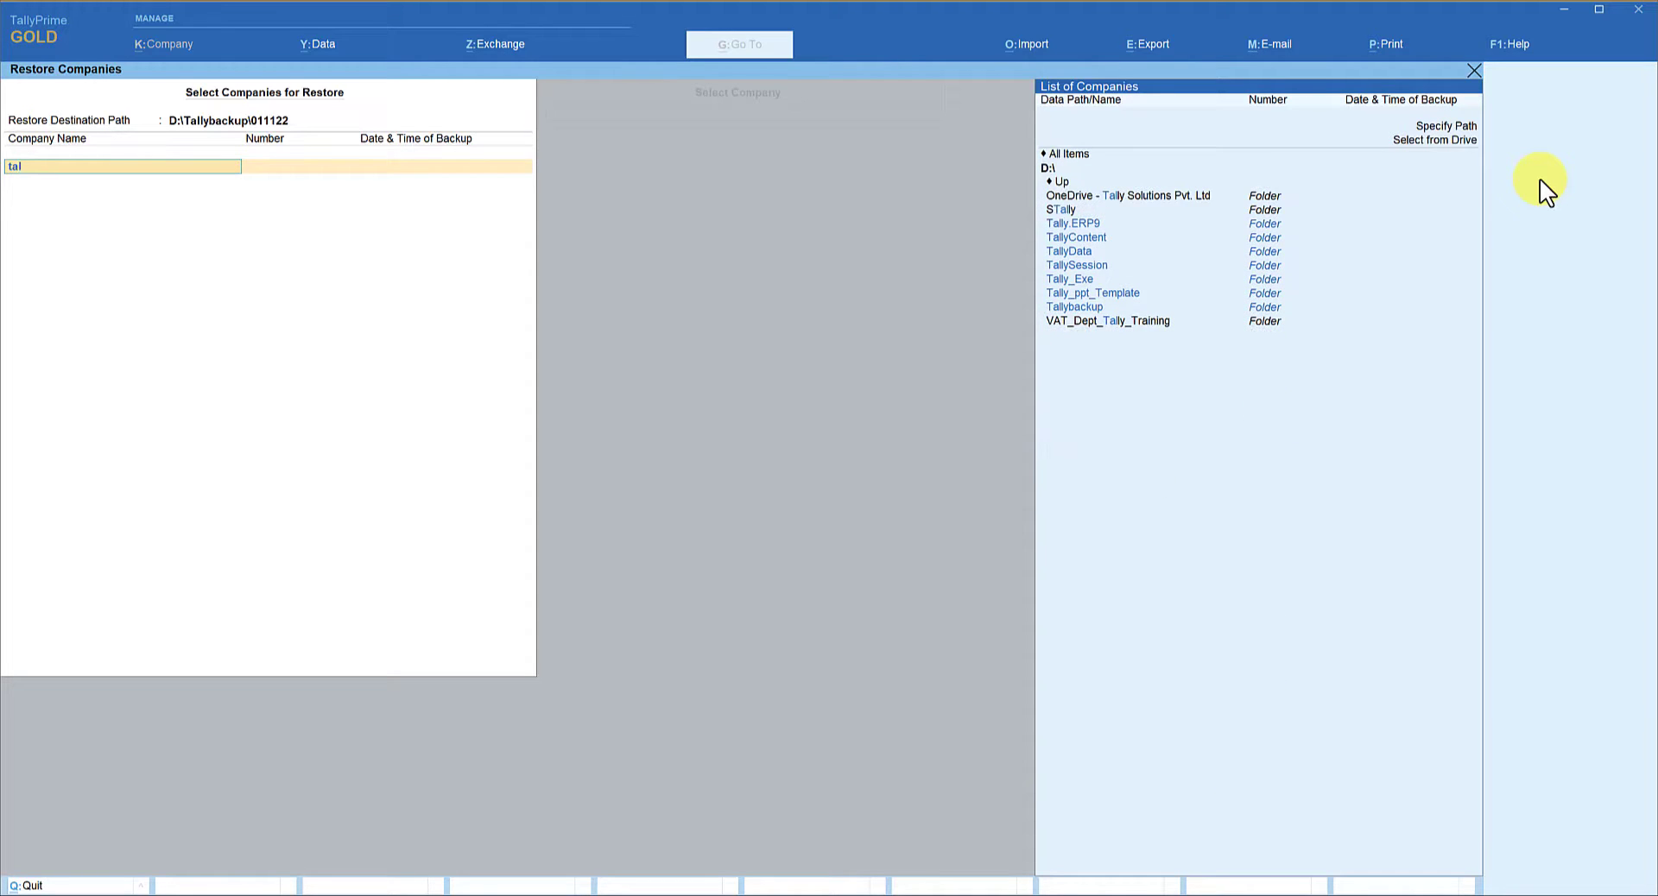
{"action": "key", "text": "Down"}
{"action": "key", "text": "Down"}
{"action": "key", "text": "Down"}
{"action": "key", "text": "Down"}
{"action": "key", "text": "Down"}
{"action": "key", "text": "Down"}
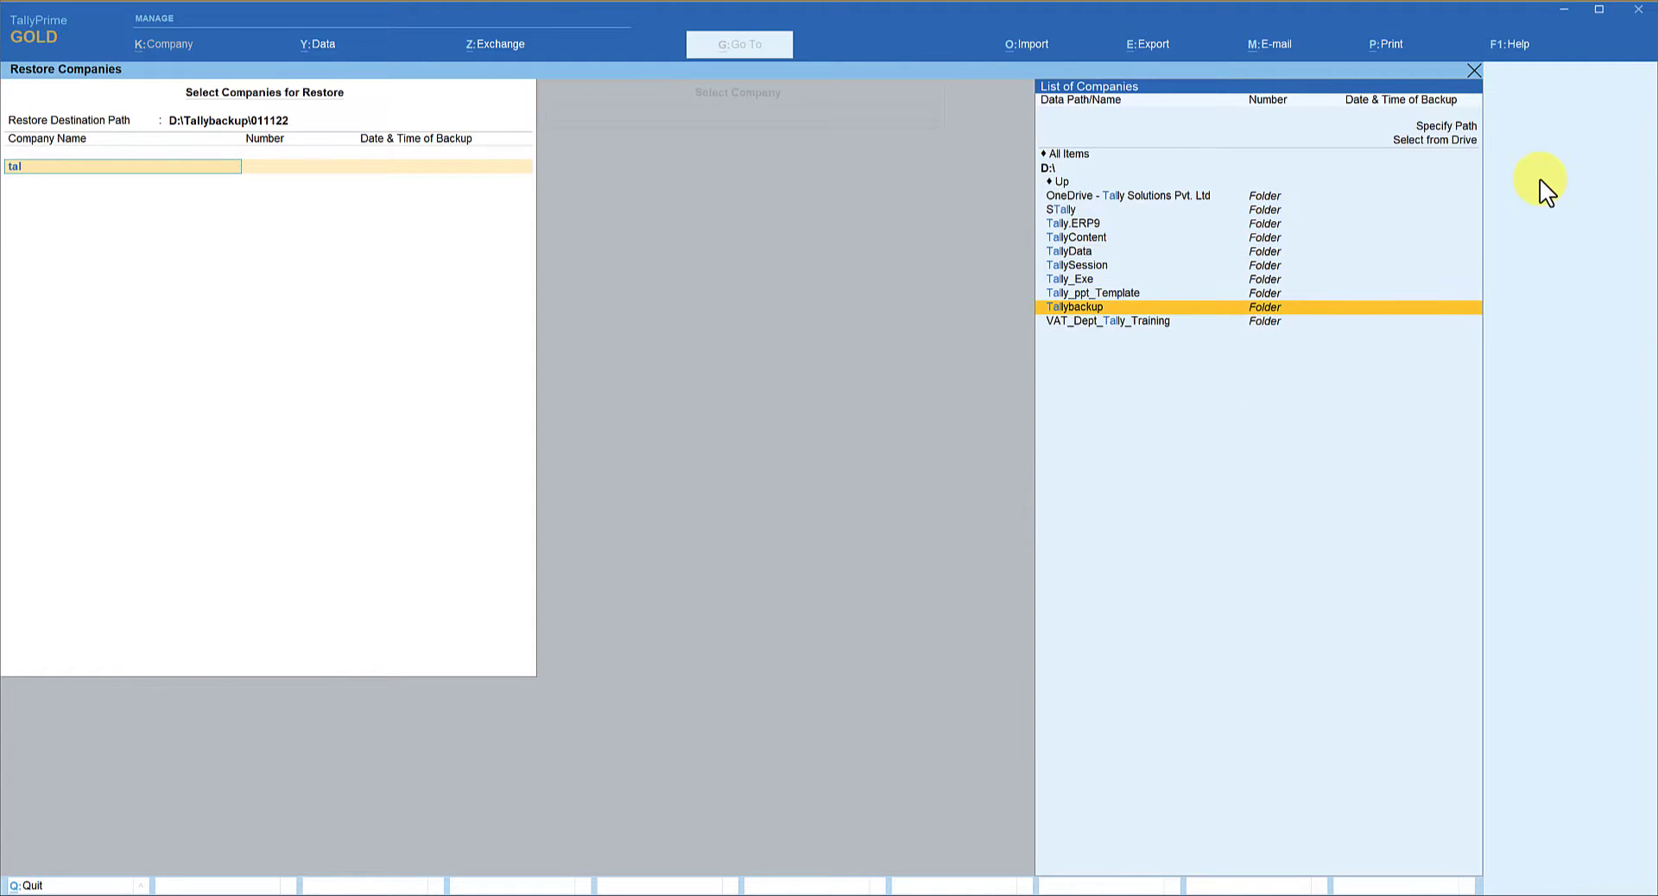
{"action": "key", "text": "Return"}
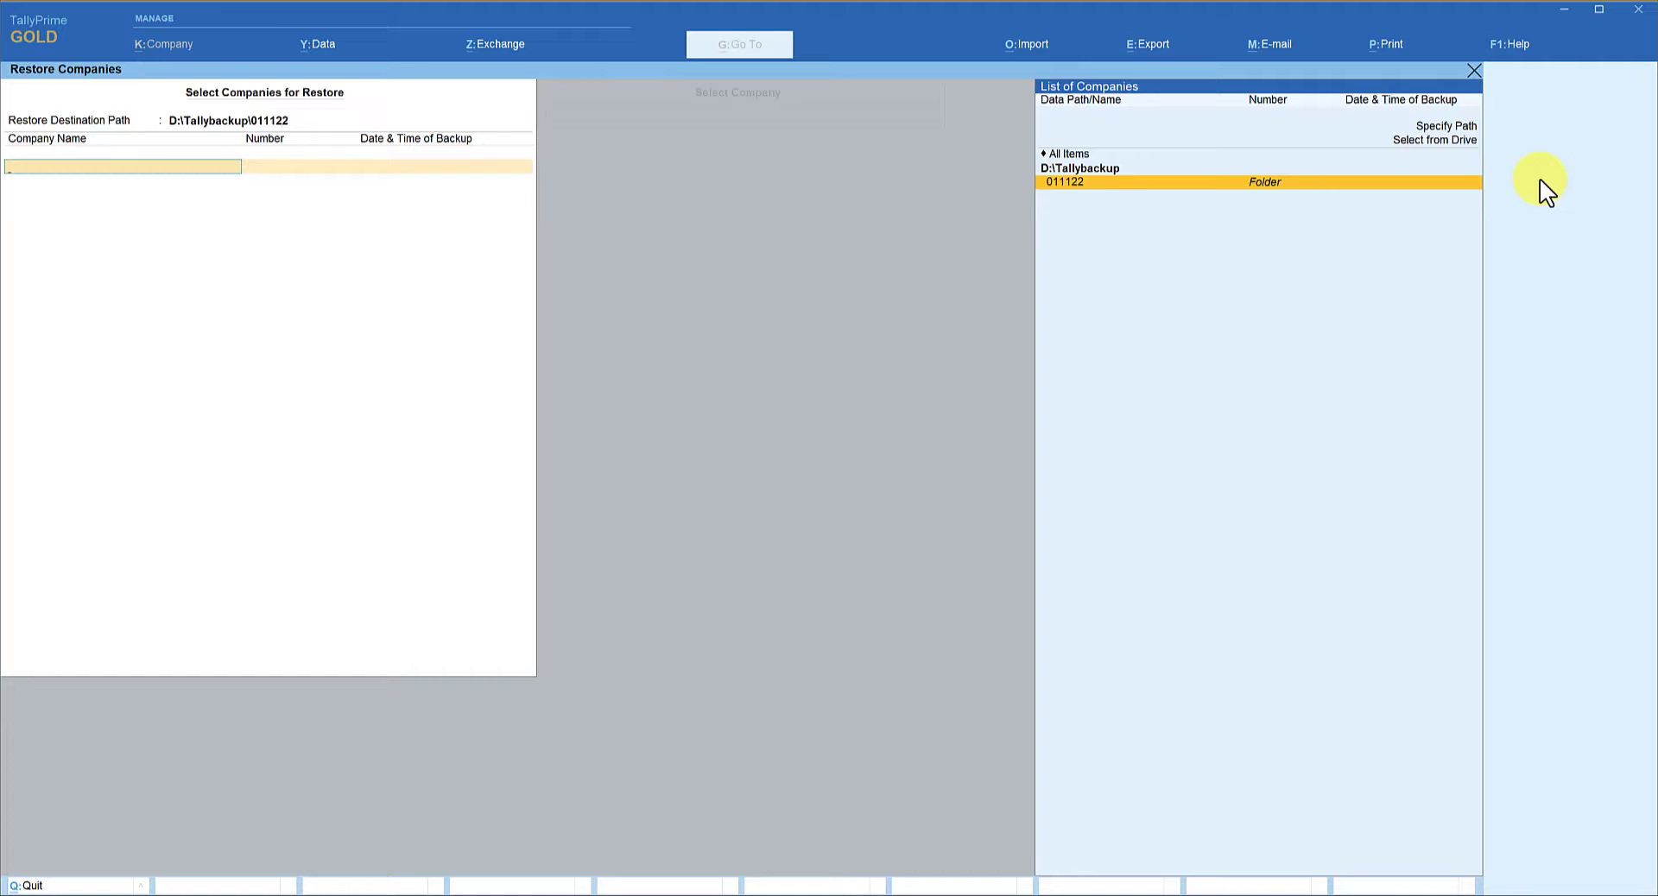
{"action": "key", "text": "Return"}
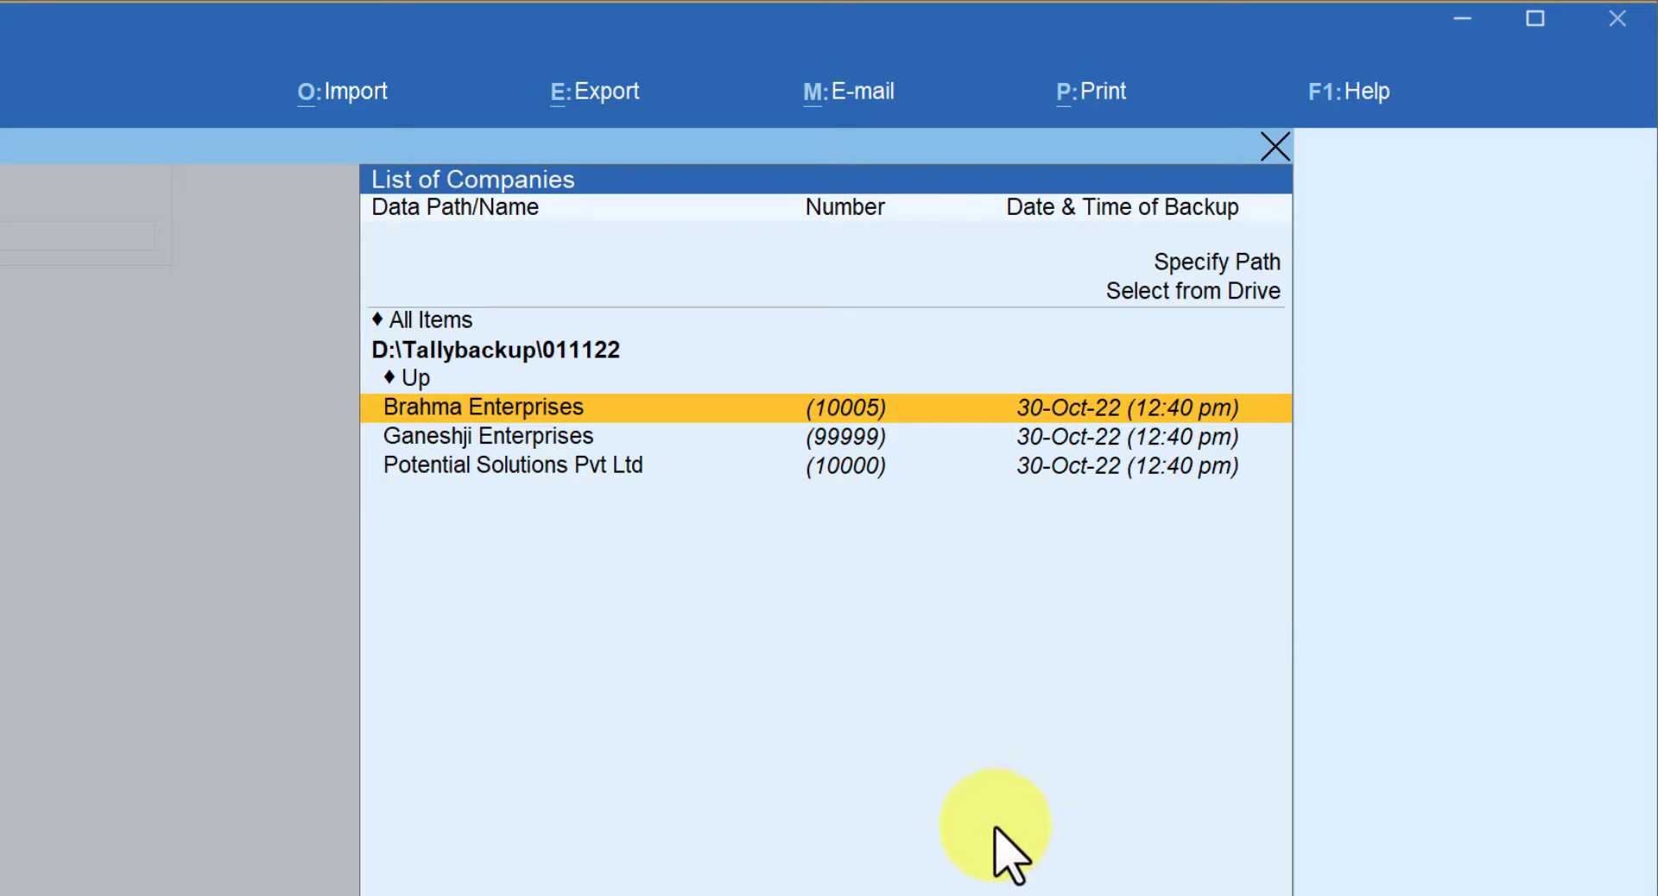
Choose Potential Solutions Pvt Ltd (10000) to restore, end the list and confirm
{"action": "key", "text": "Down"}
{"action": "key", "text": "Down"}
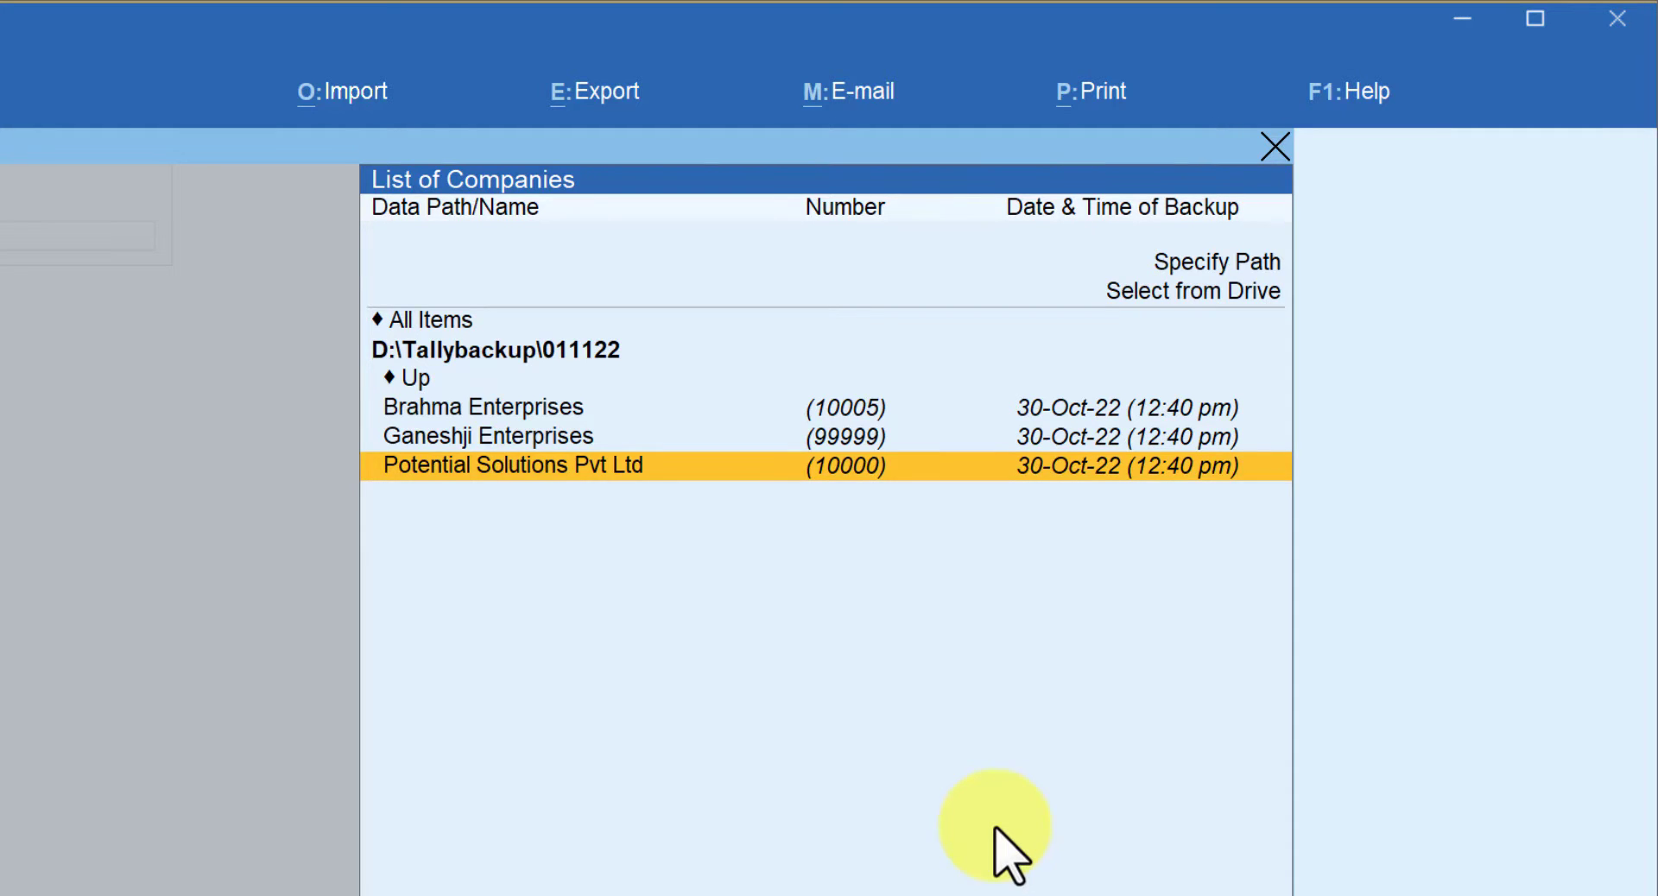
{"action": "key", "text": "Return"}
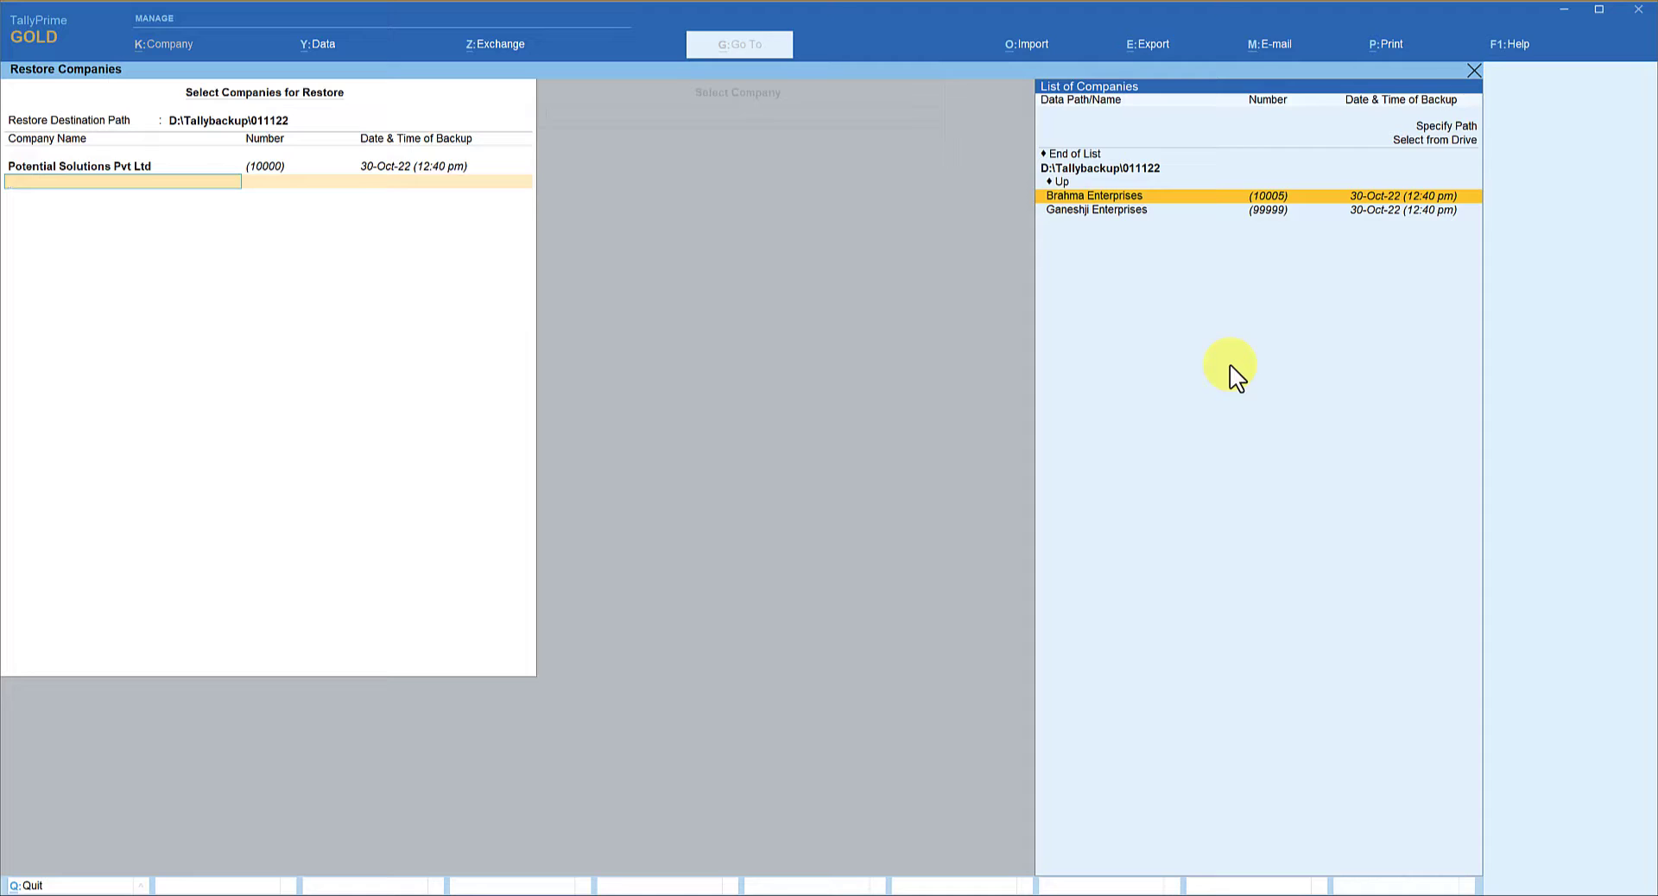
{"action": "key", "text": "Up"}
{"action": "key", "text": "Up"}
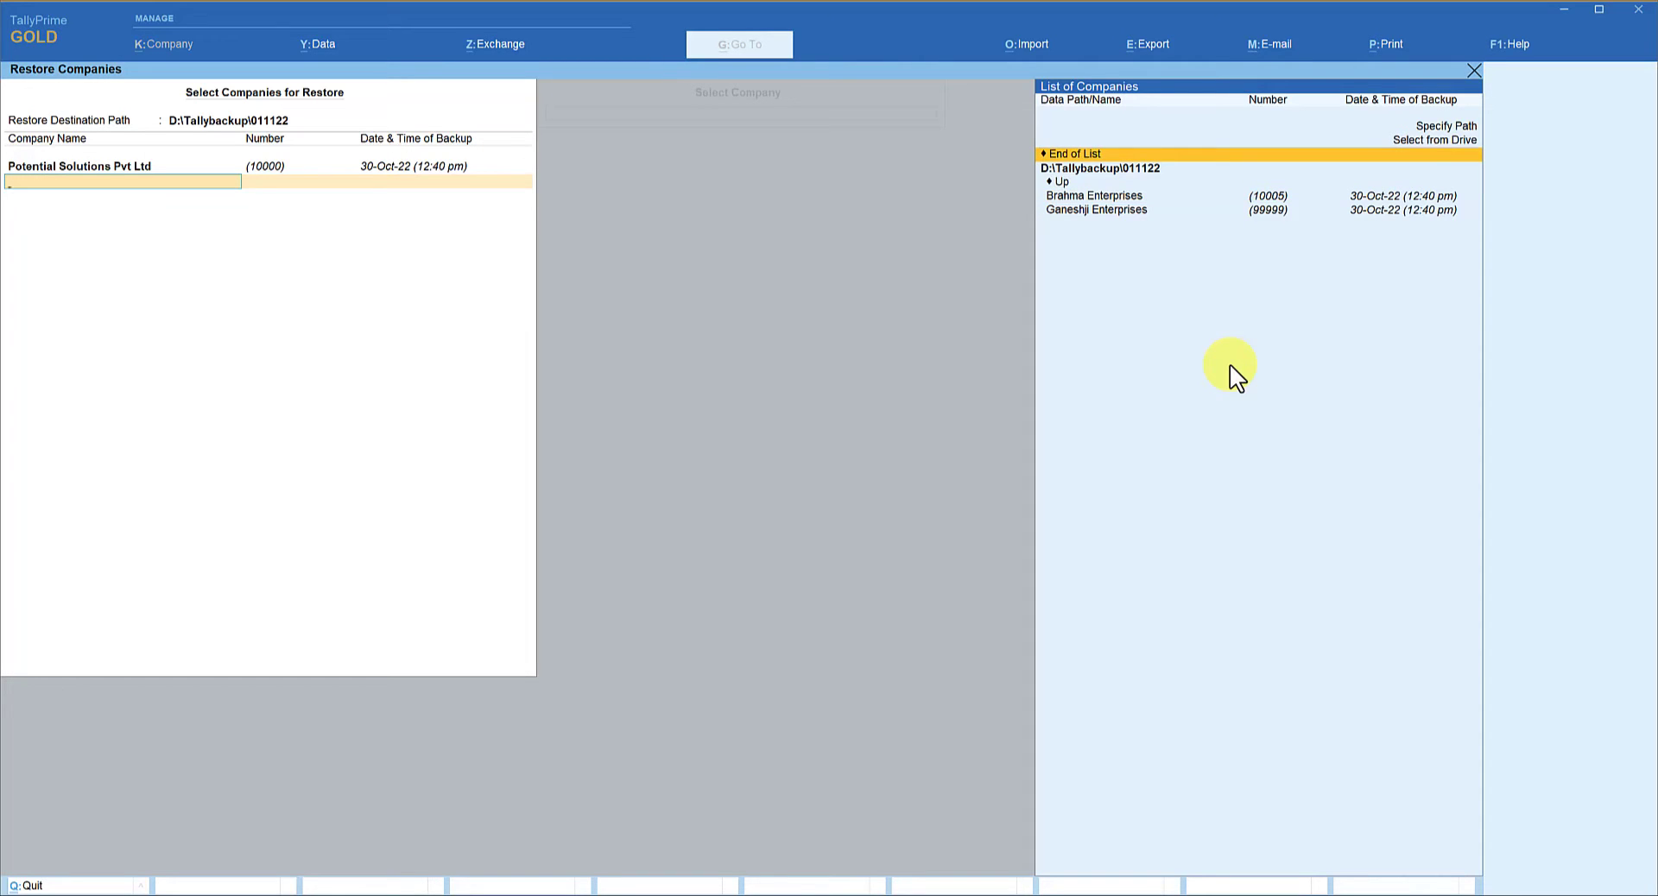
{"action": "key", "text": "Return"}
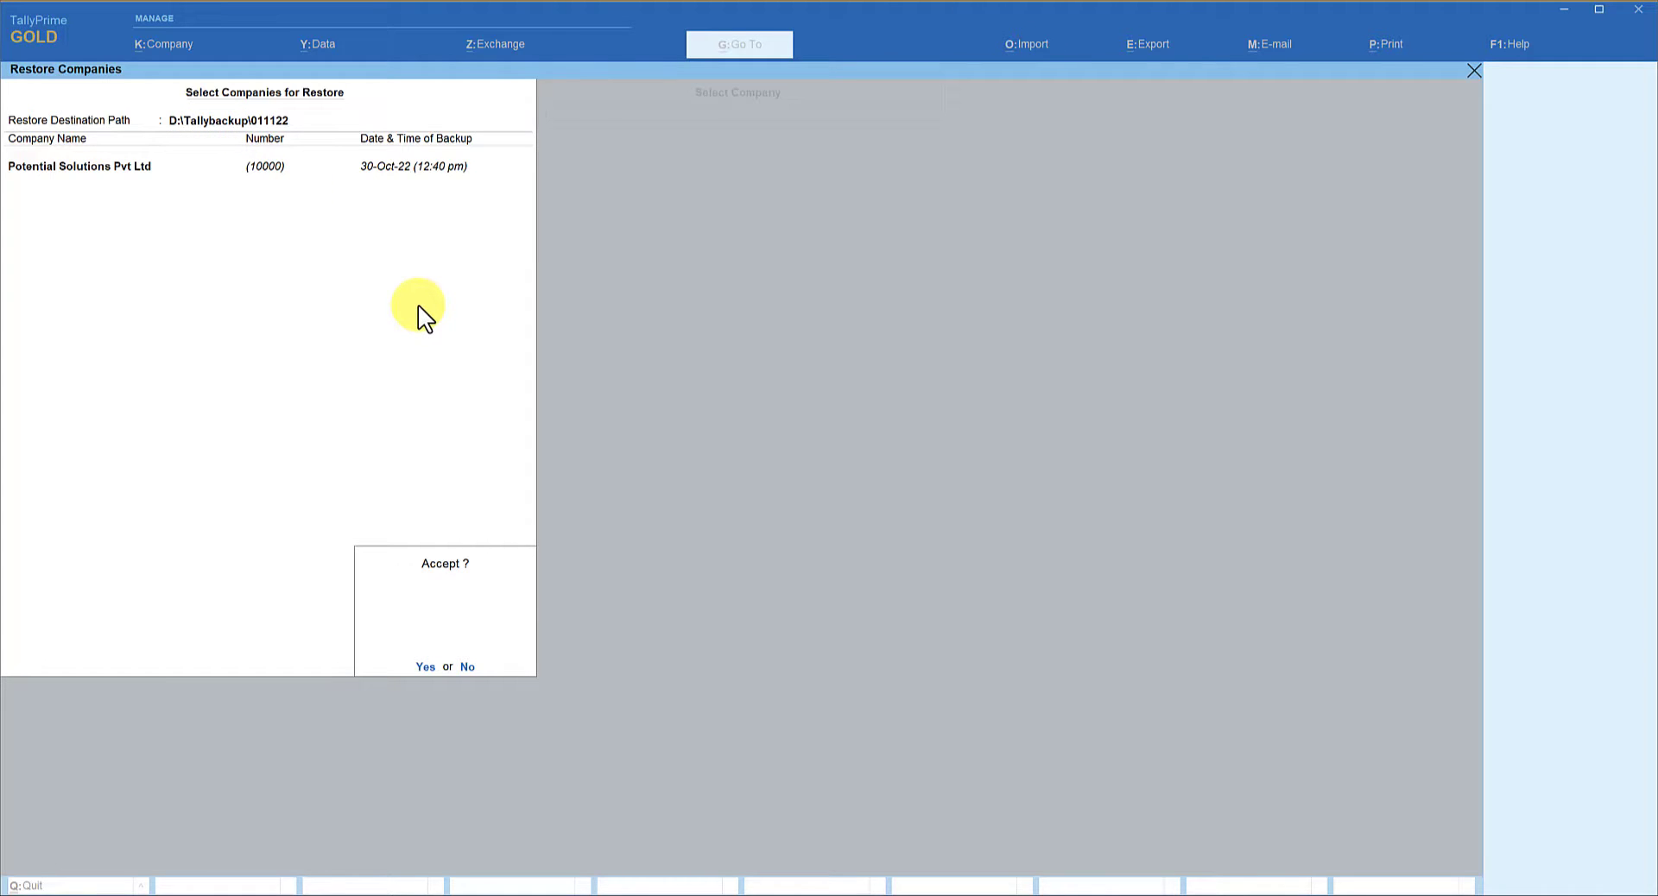
{"action": "key", "text": "Return"}
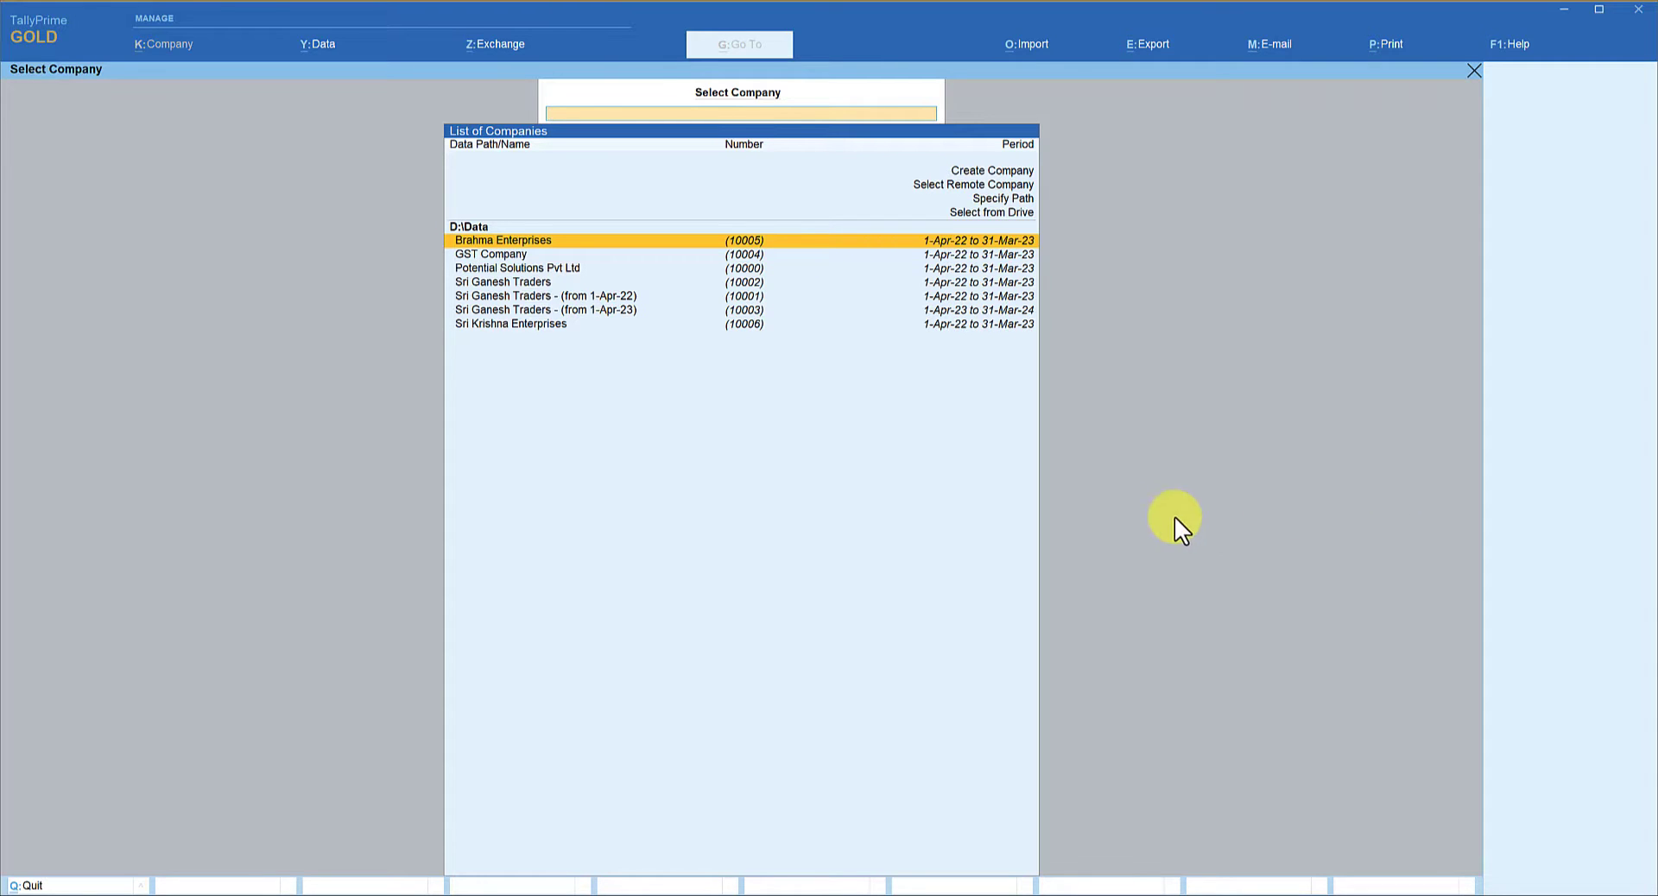
Switch to File Explorer to view the new 10000 folder in D:\Tallybackup\011122
{"action": "key", "text": "alt+Tab"}
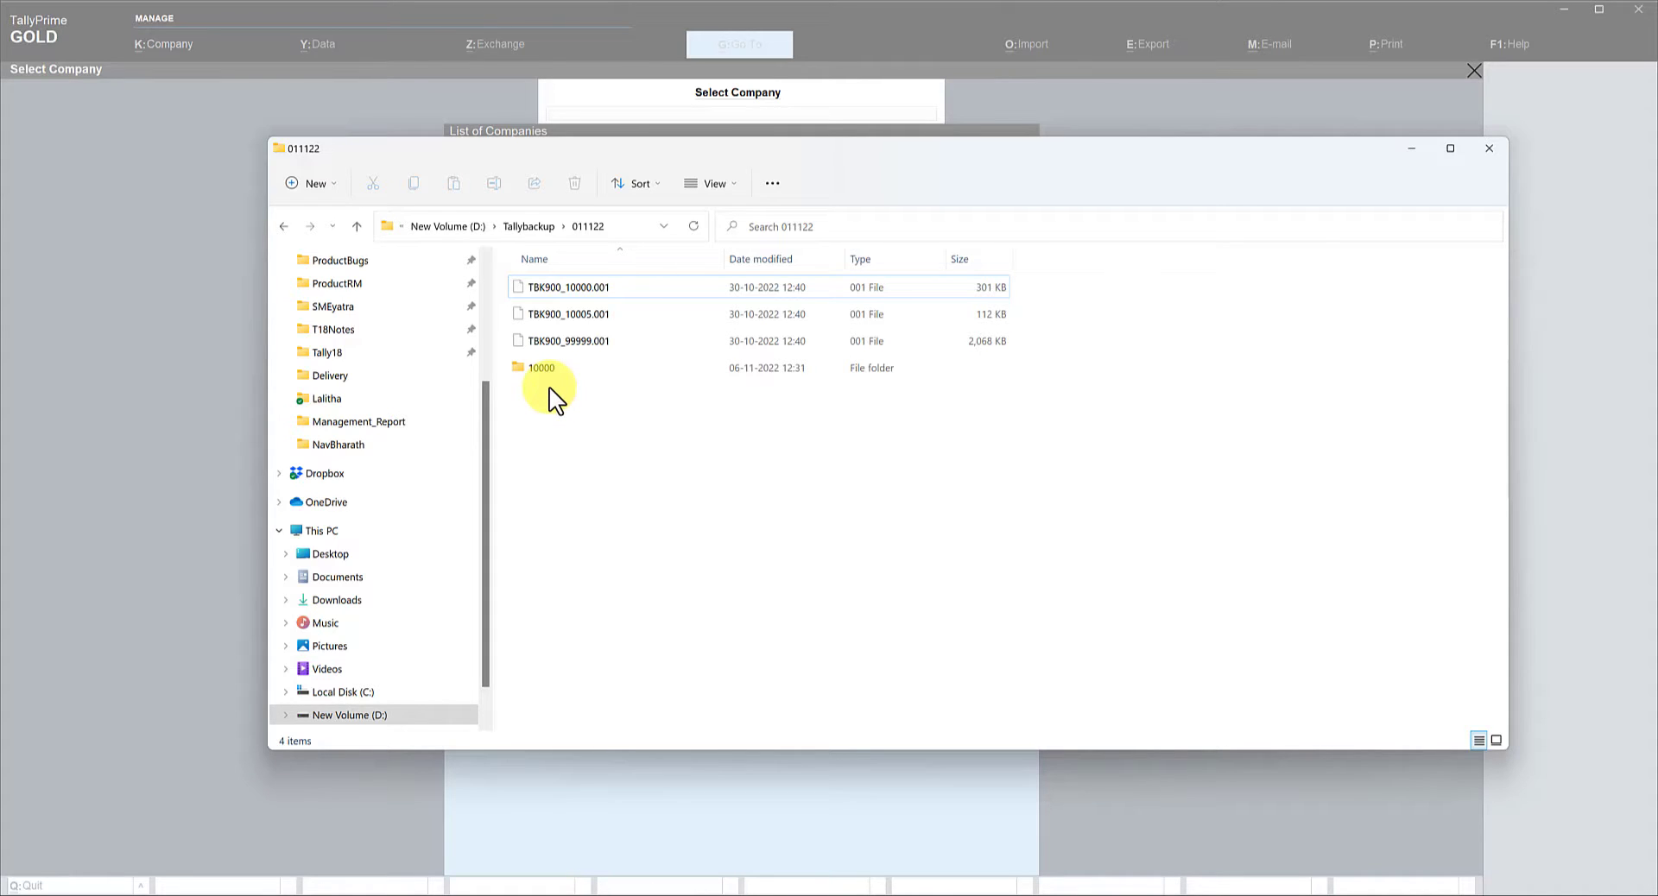
Bring the TallyPrime window back in front of File Explorer
{"action": "left_click", "coordinate": [919, 35]}
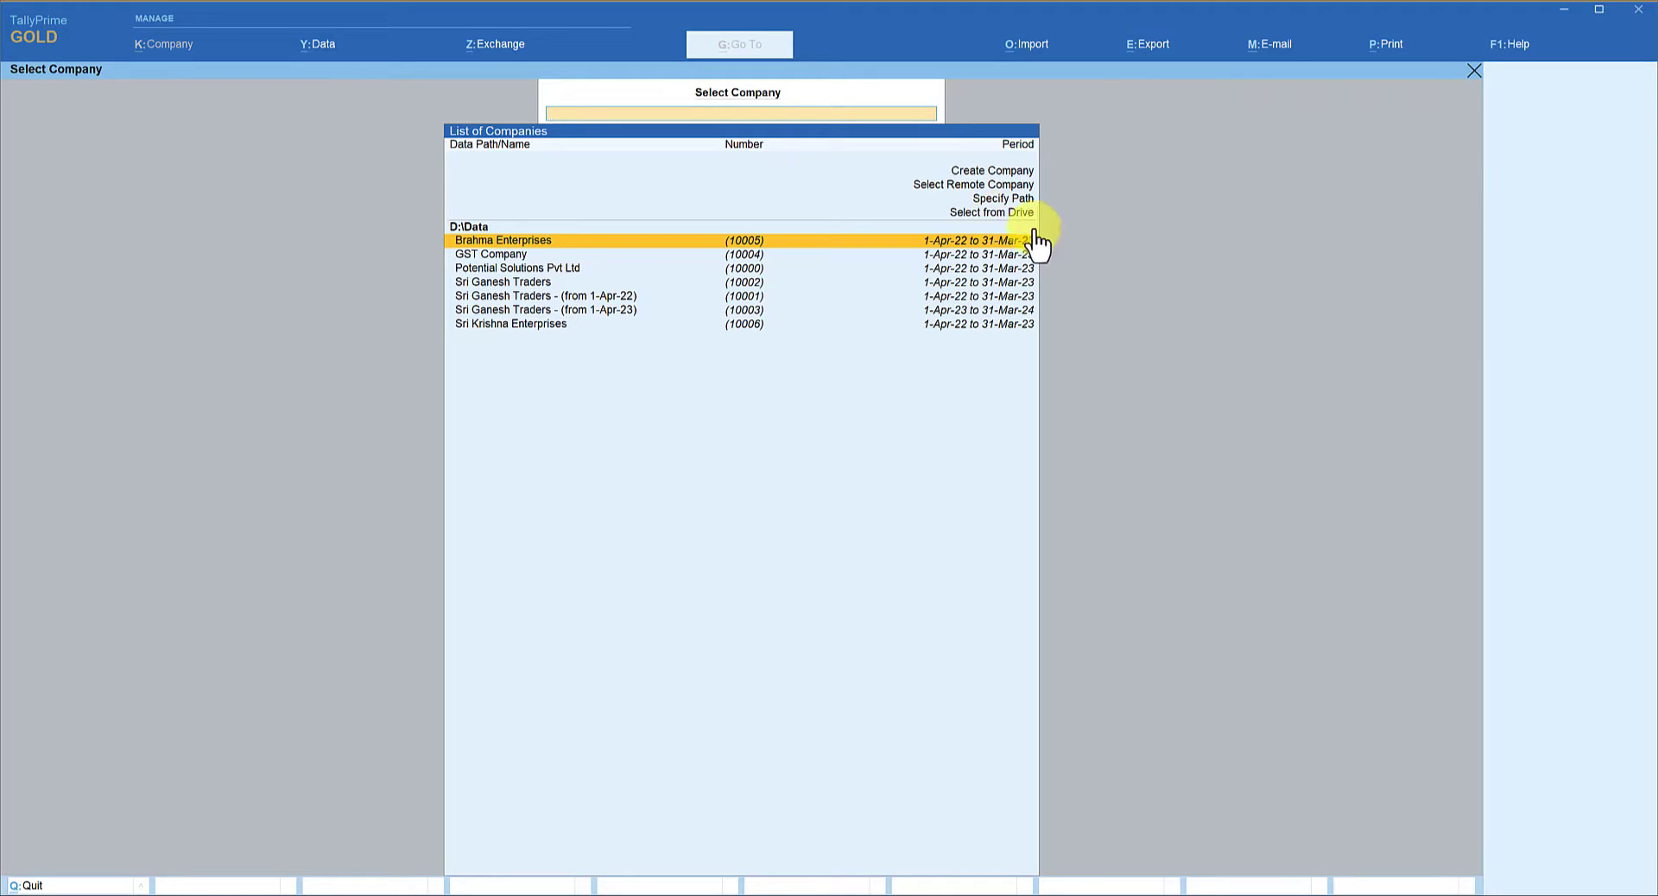
Load the restored Potential Solutions Pvt Ltd from D:\Tallybackup\011122 via Select from Drive
{"action": "key", "text": "Up"}
{"action": "key", "text": "Return"}
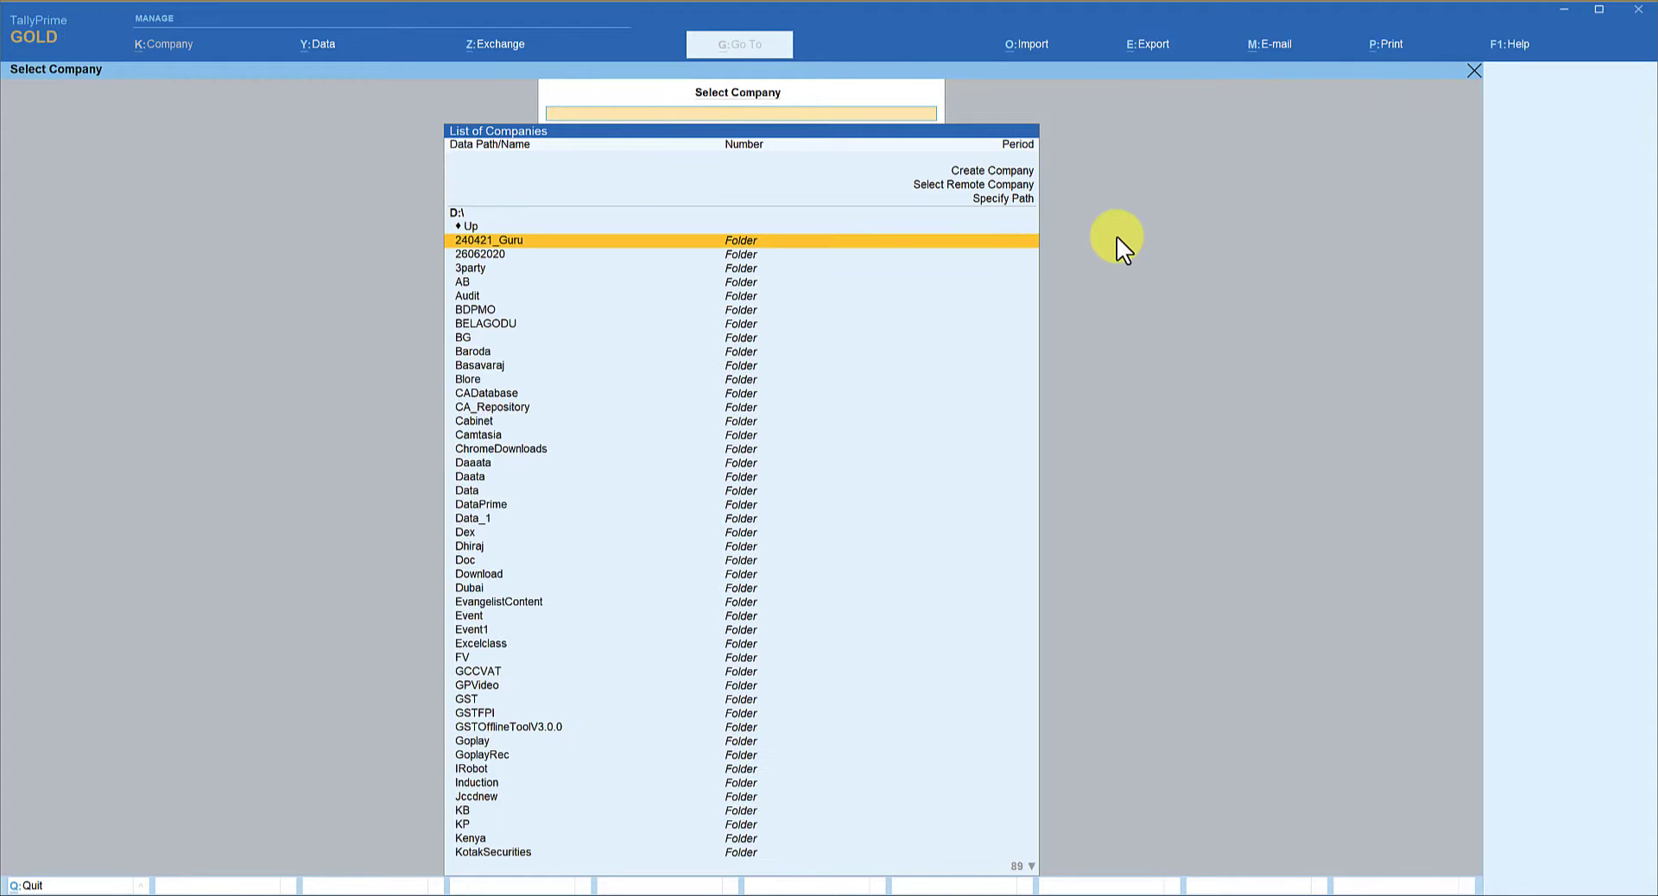
{"action": "type", "text": "tal"}
{"action": "key", "text": "Down"}
{"action": "key", "text": "Down"}
{"action": "key", "text": "Down"}
{"action": "key", "text": "Down"}
{"action": "key", "text": "Down"}
{"action": "key", "text": "Down"}
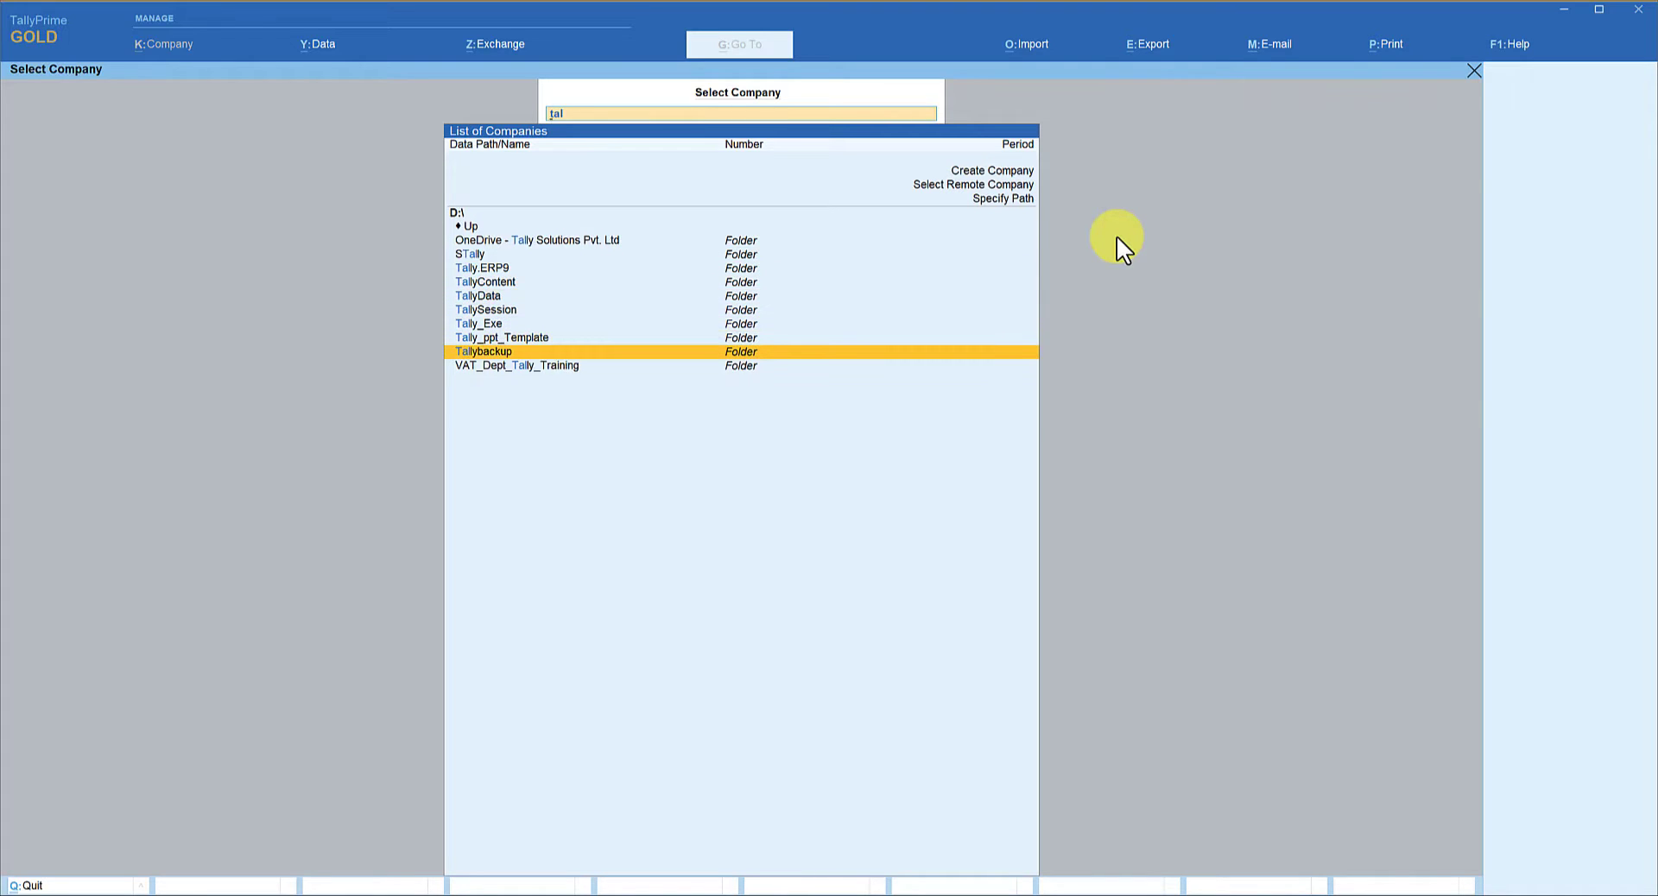
{"action": "key", "text": "Return"}
{"action": "key", "text": "Return"}
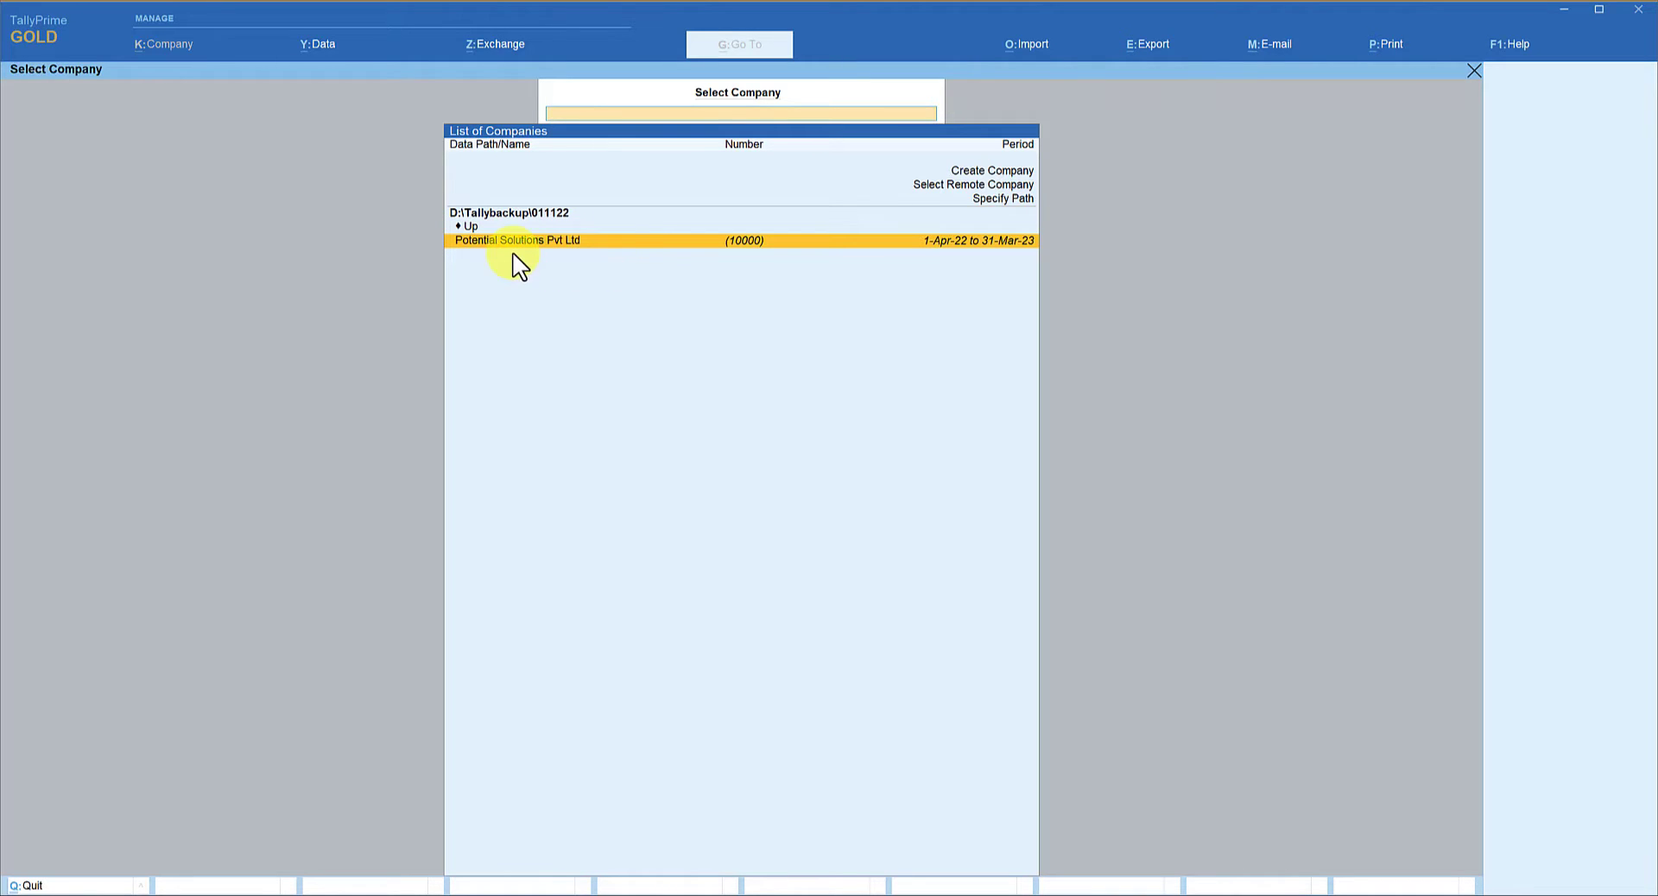
{"action": "key", "text": "Return"}
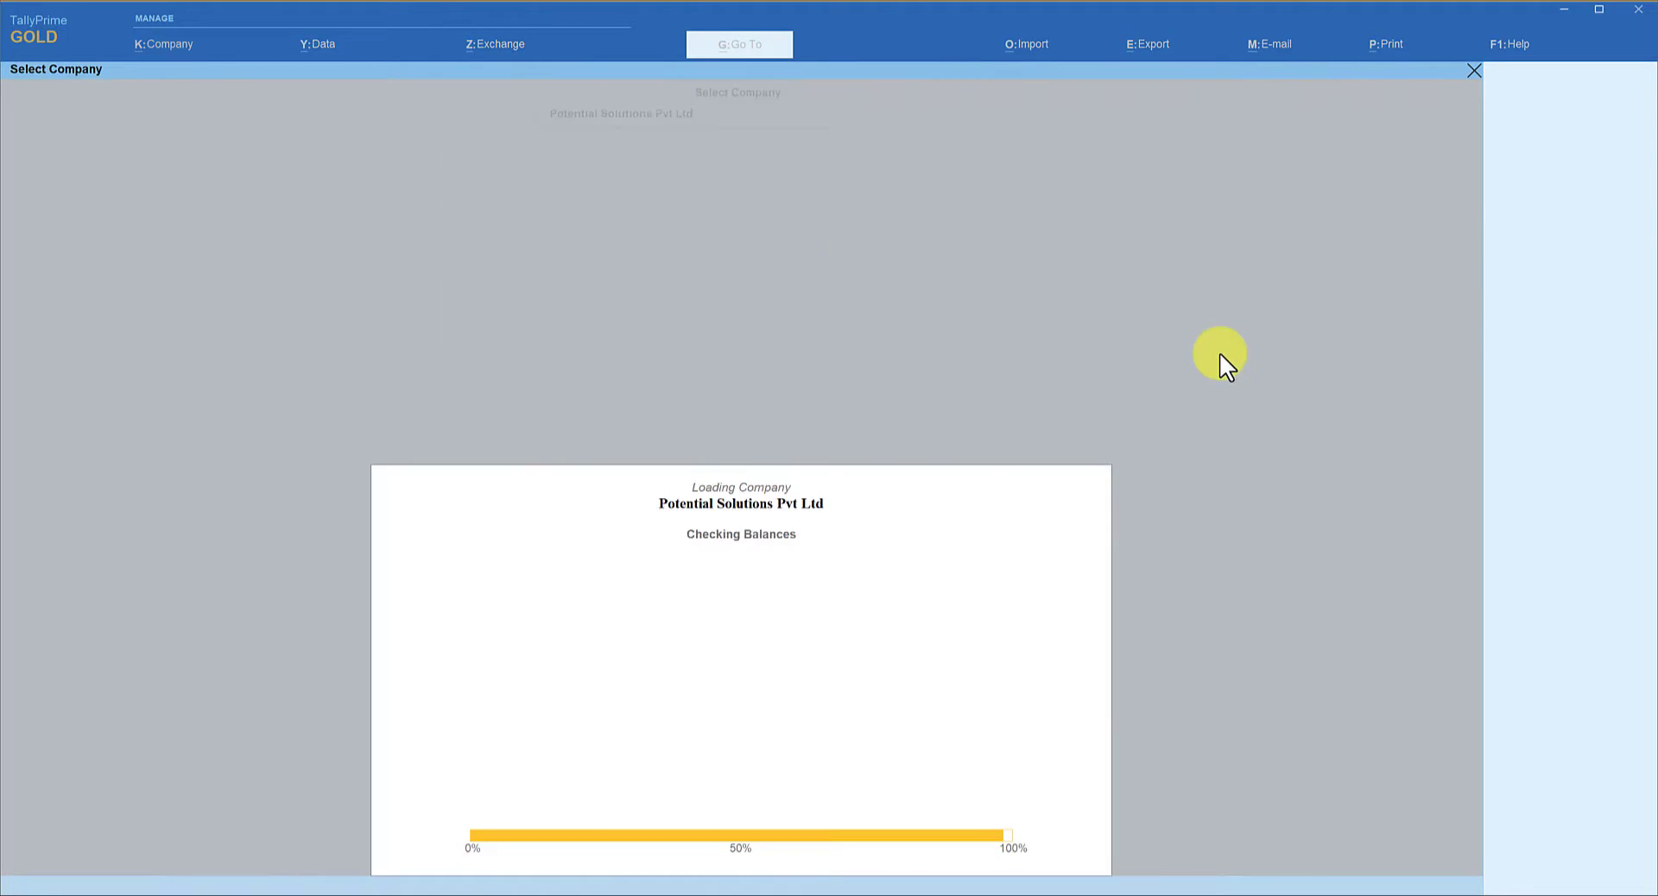